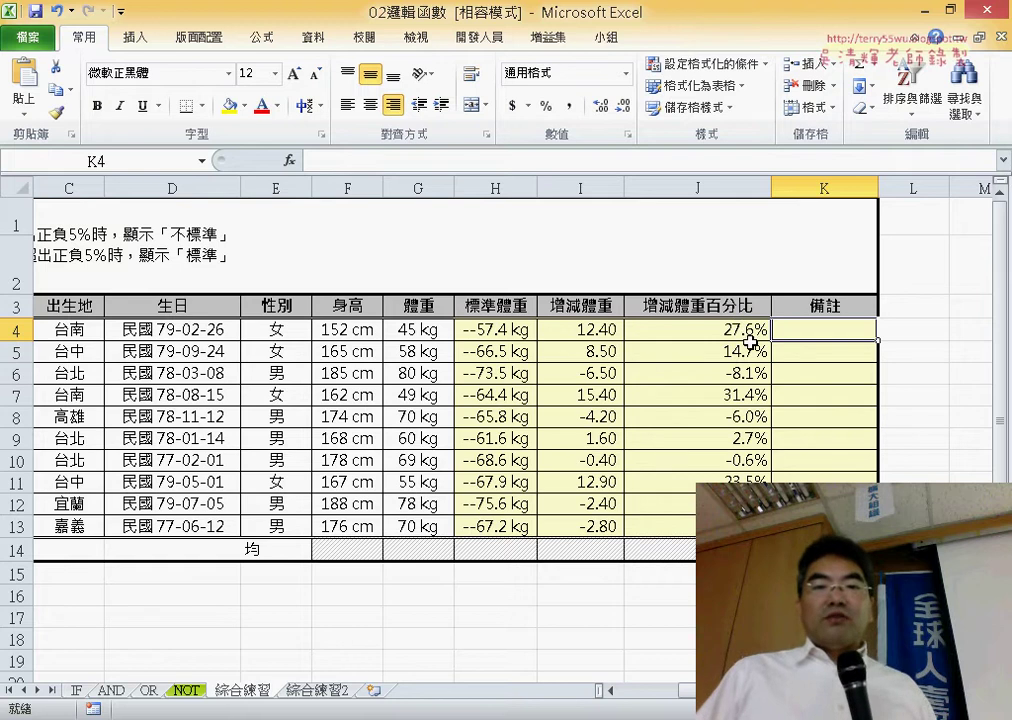
- Review the weight-change percentage formulas in J4:J13, then select remarks cell K4
drag(750, 338, 745, 526)
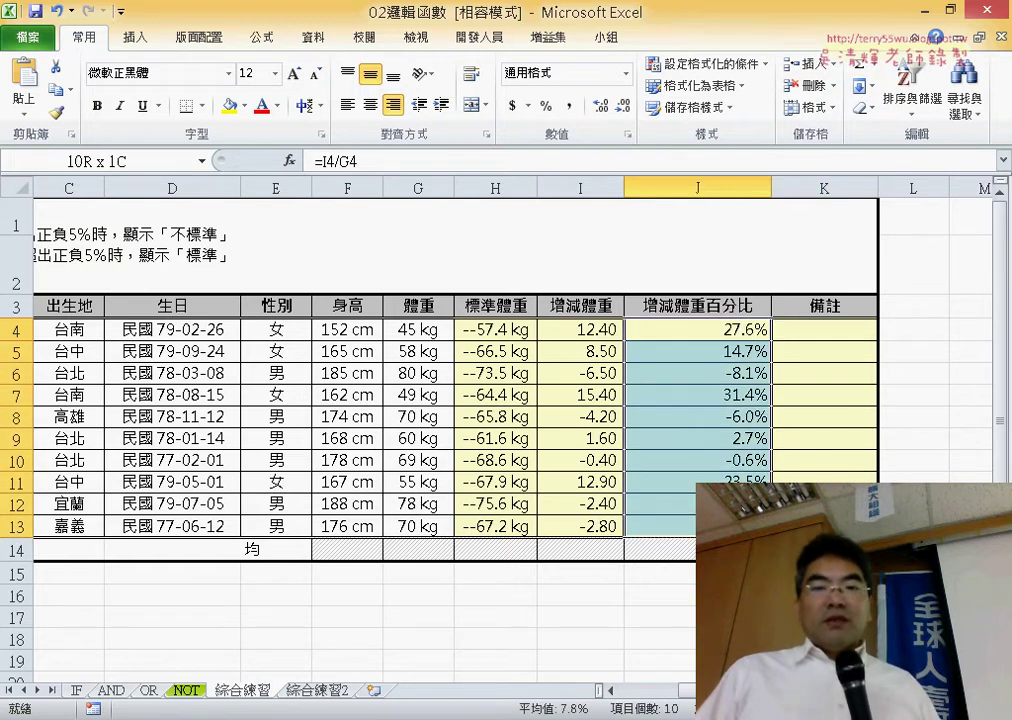
scroll(483, 546, left, 2)
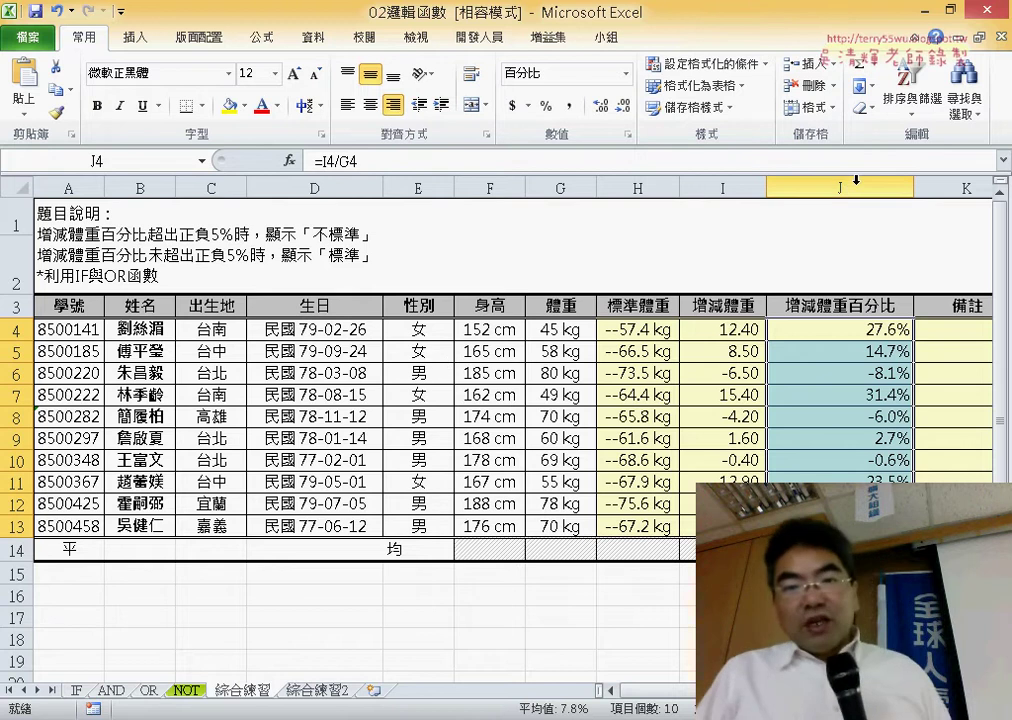
click(856, 182)
click(833, 330)
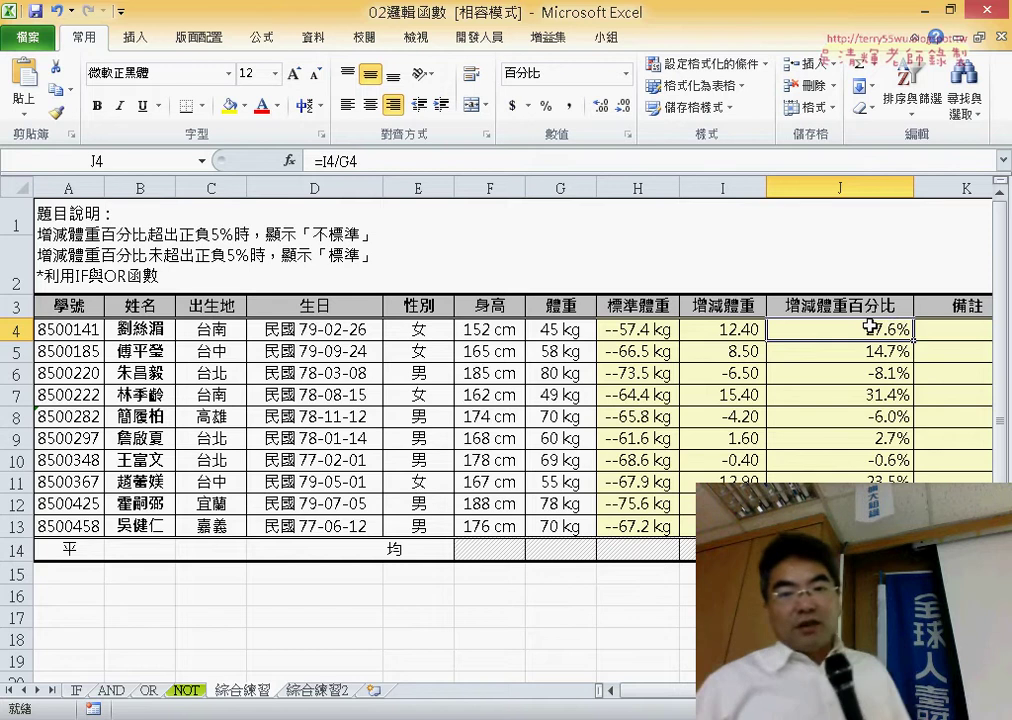
click(895, 376)
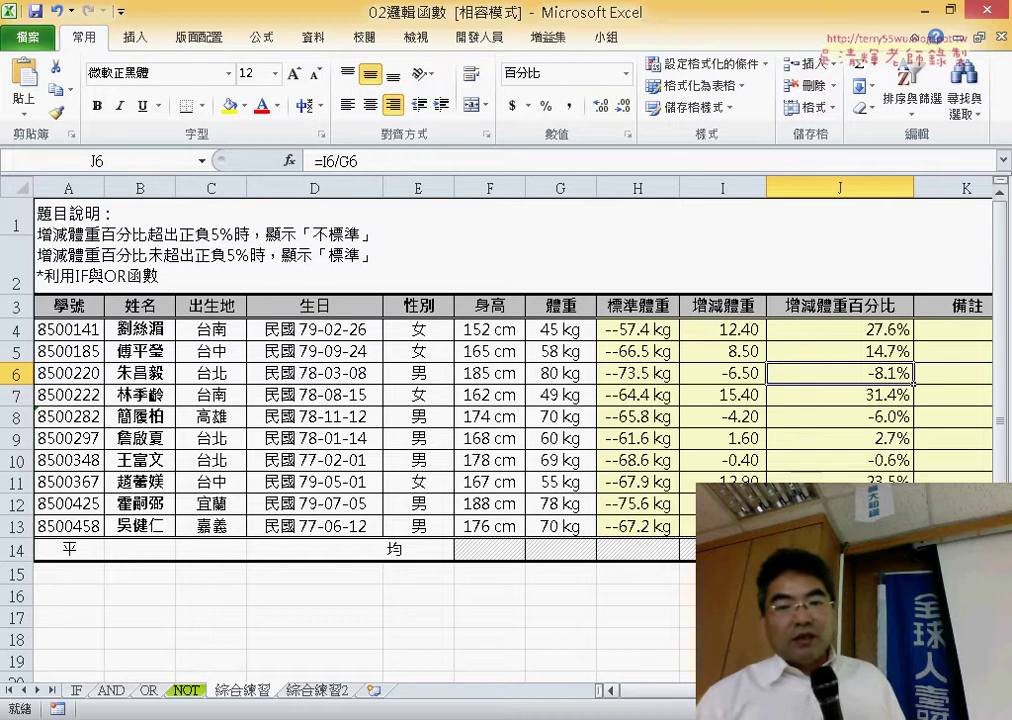
scroll(460, 400, right, 2)
click(865, 330)
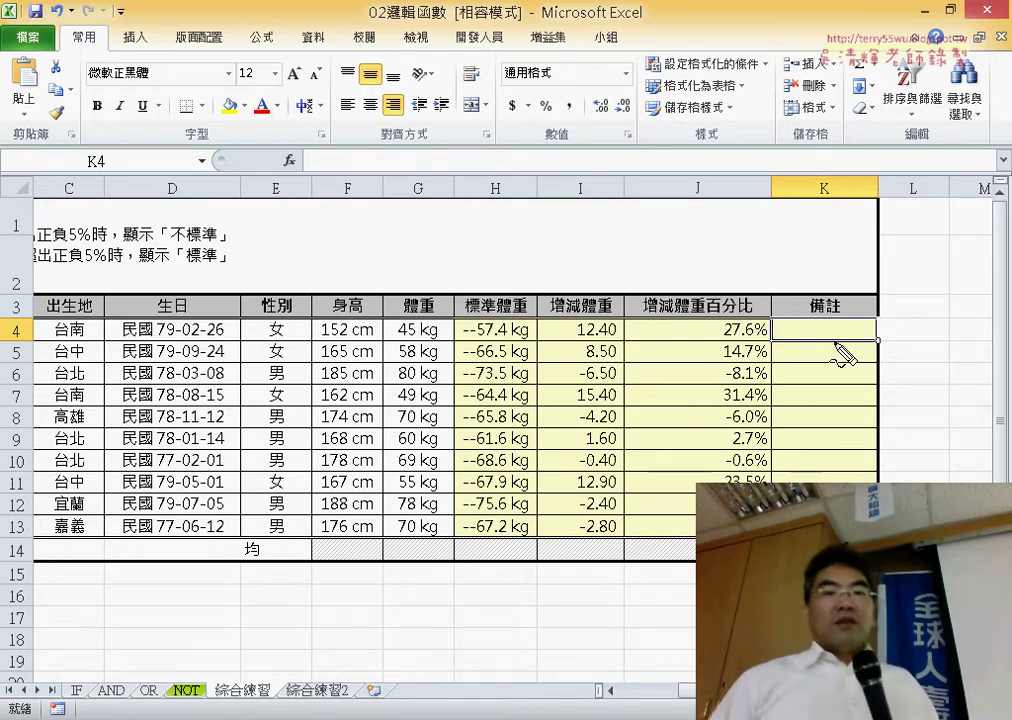
- Draw a red marker line and an arrow, and write 5% over the table
mouse_move(395, 252)
mouse_down()
mouse_move(512, 229)
mouse_move(463, 105)
mouse_move(497, 158)
mouse_up()
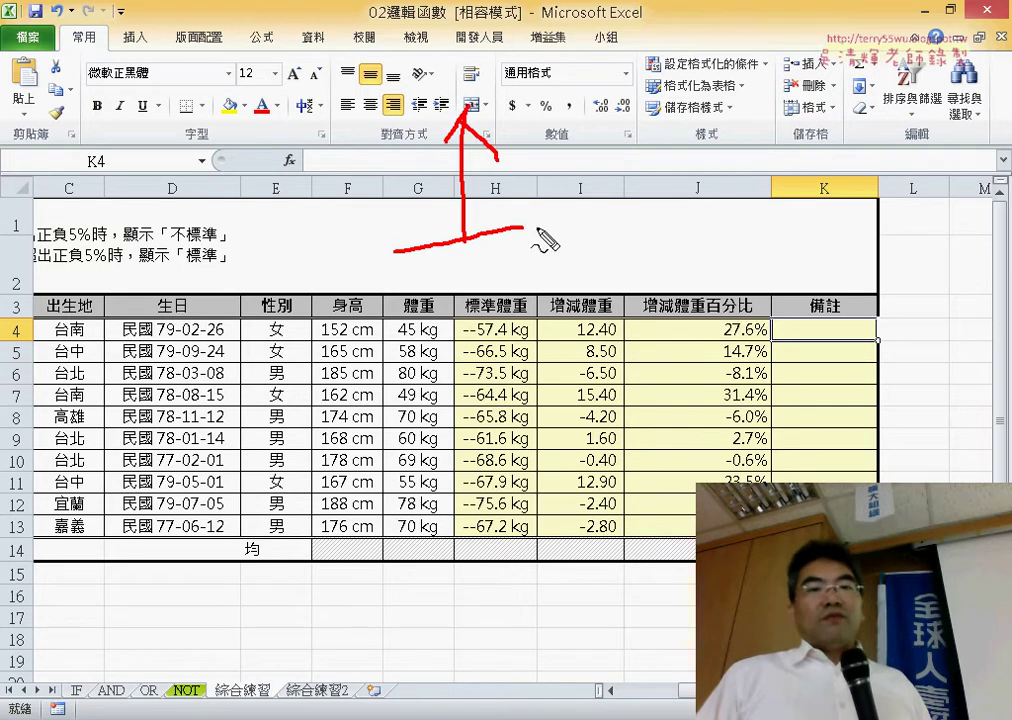
drag(605, 195, 525, 258)
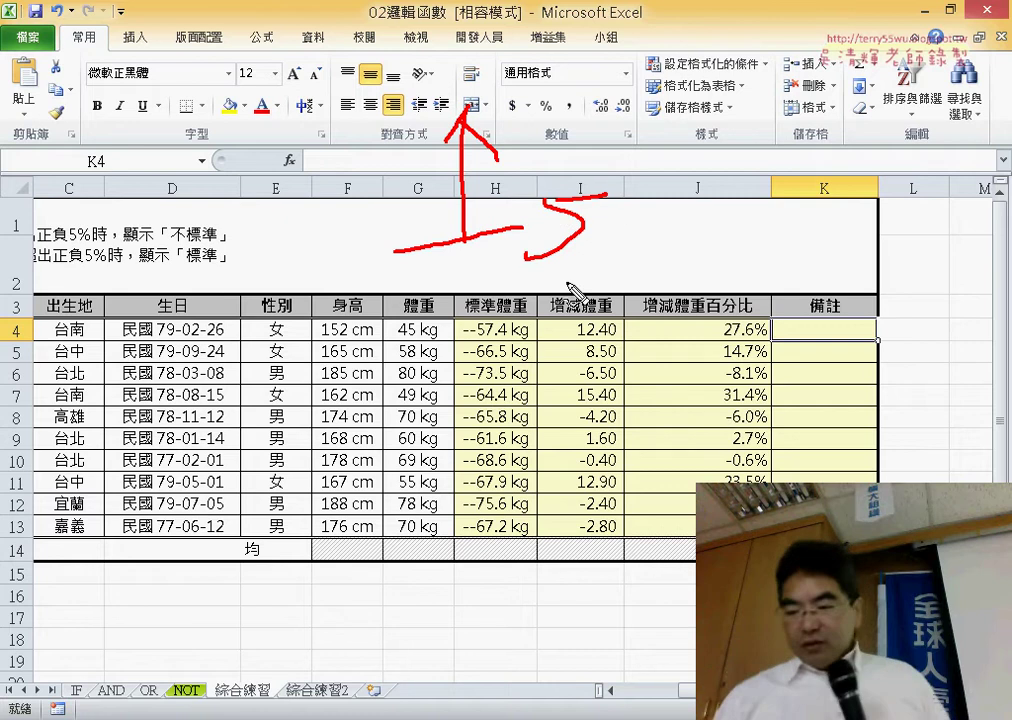
drag(712, 166, 537, 328)
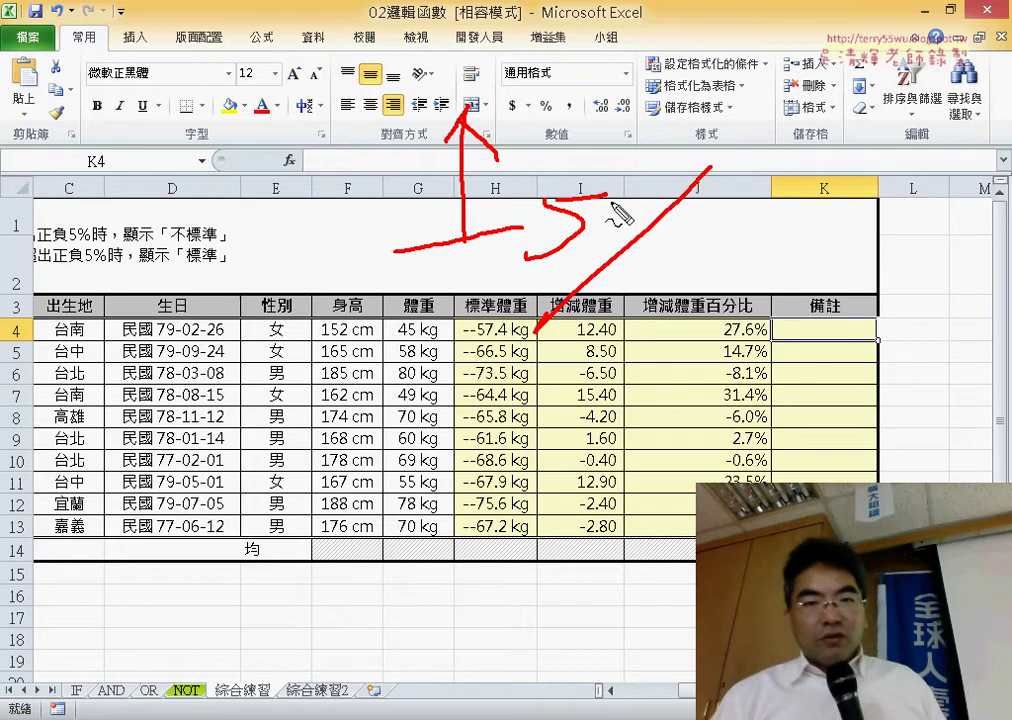
drag(620, 212, 628, 200)
drag(668, 252, 660, 250)
drag(672, 195, 600, 290)
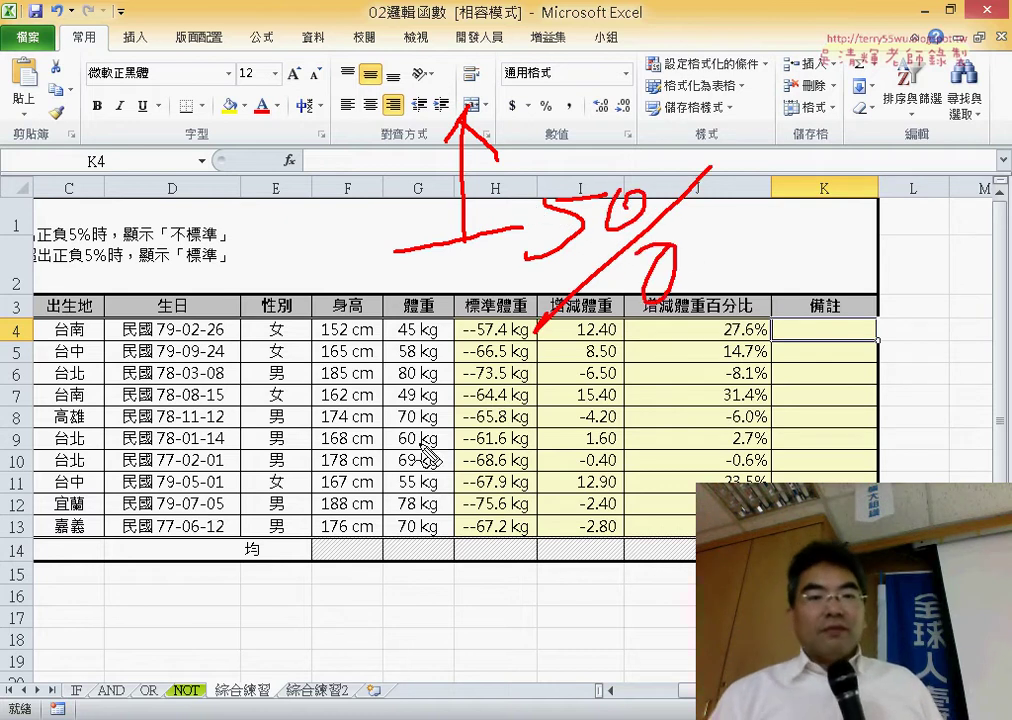
- Draw a red downward arrow through column H and write -5% near row 10
drag(440, 442, 525, 420)
mouse_move(480, 450)
mouse_down()
mouse_move(456, 596)
mouse_move(505, 563)
mouse_up()
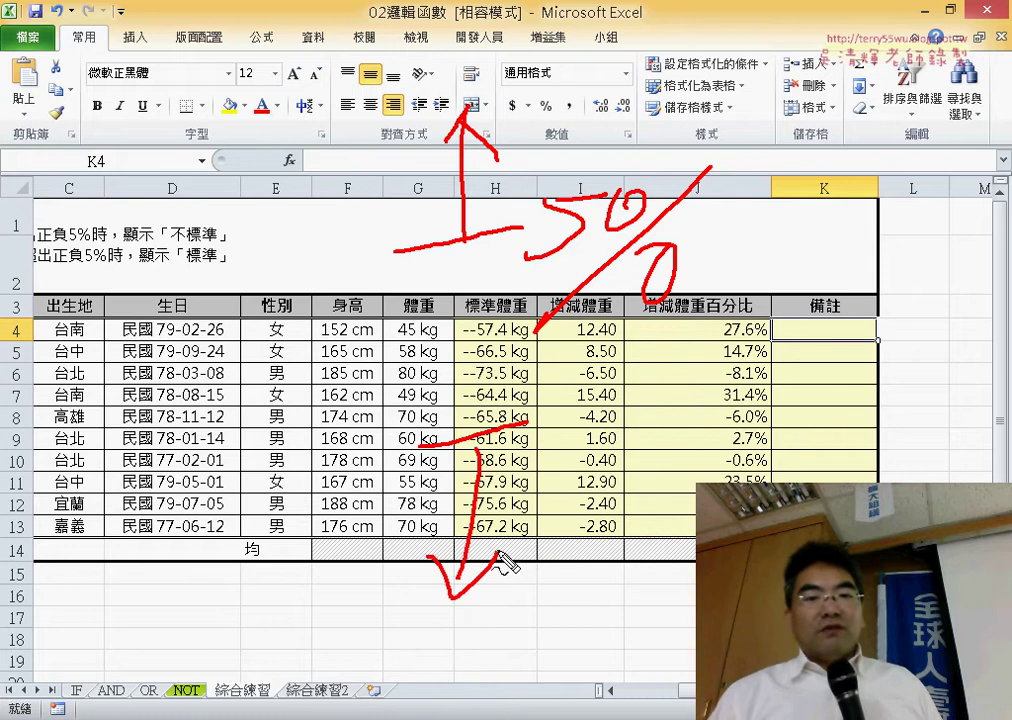
drag(575, 462, 625, 448)
mouse_move(660, 383)
mouse_down()
mouse_move(640, 490)
mouse_move(722, 423)
mouse_up()
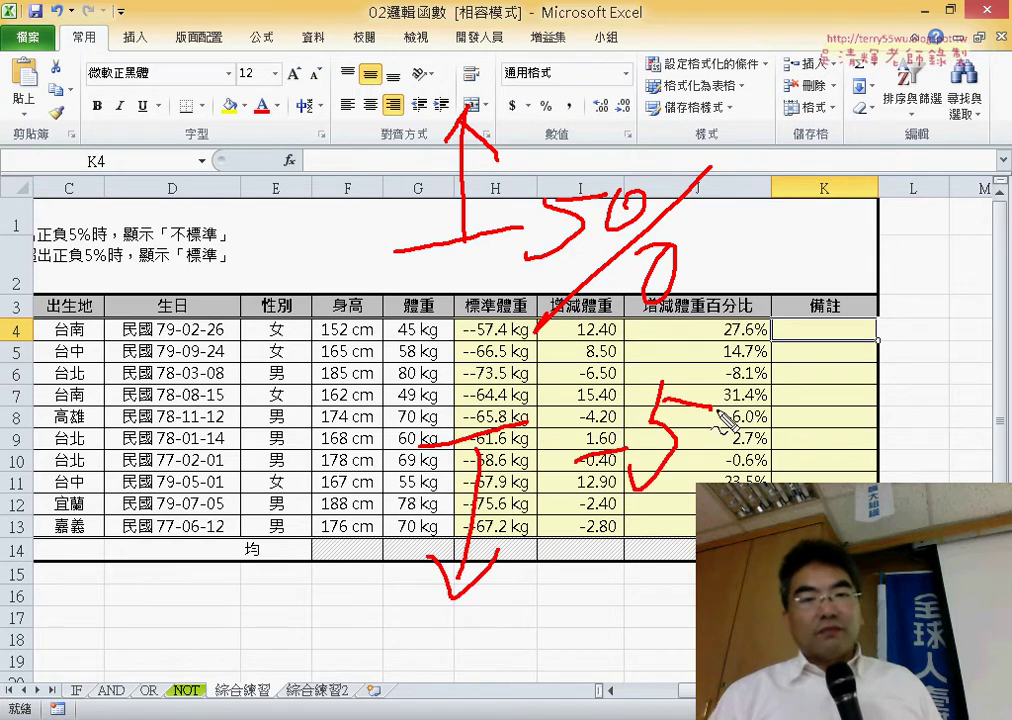
drag(810, 356, 772, 466)
drag(768, 380, 765, 383)
drag(825, 440, 822, 443)
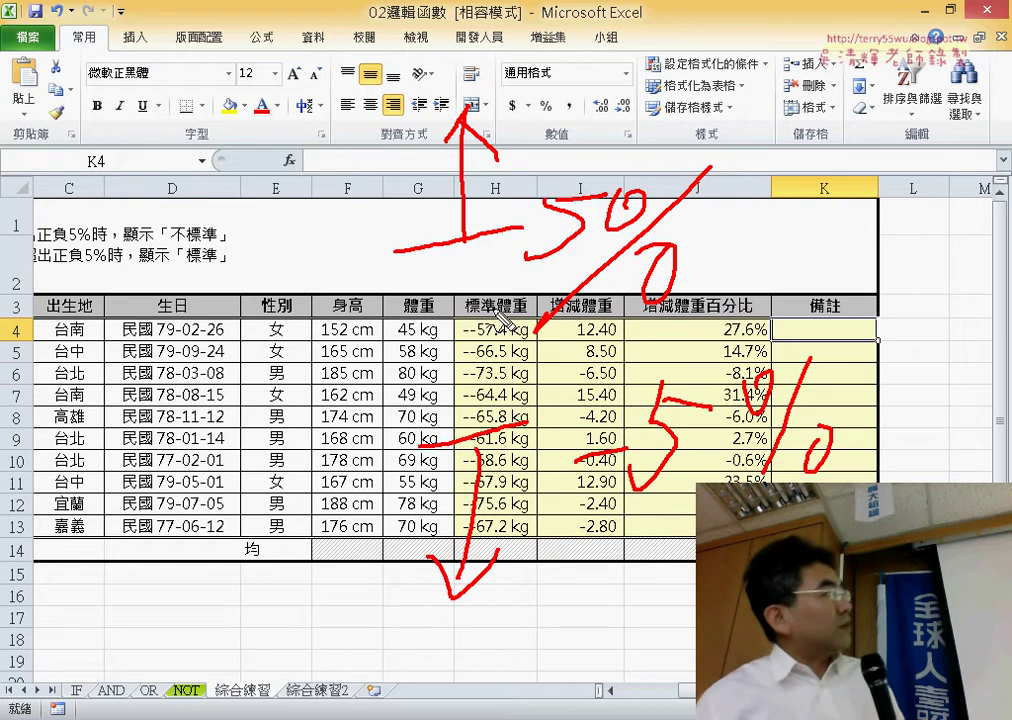
- Underline row 4, strike through row 12, and circle the 體重 values in red
drag(538, 328, 634, 319)
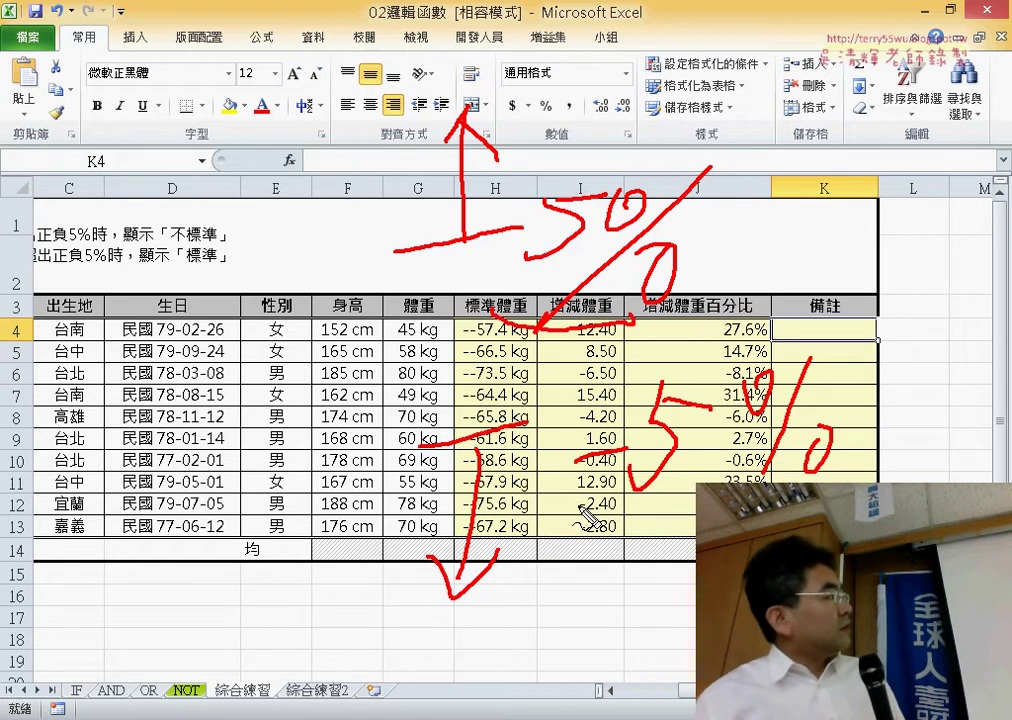
drag(565, 505, 690, 490)
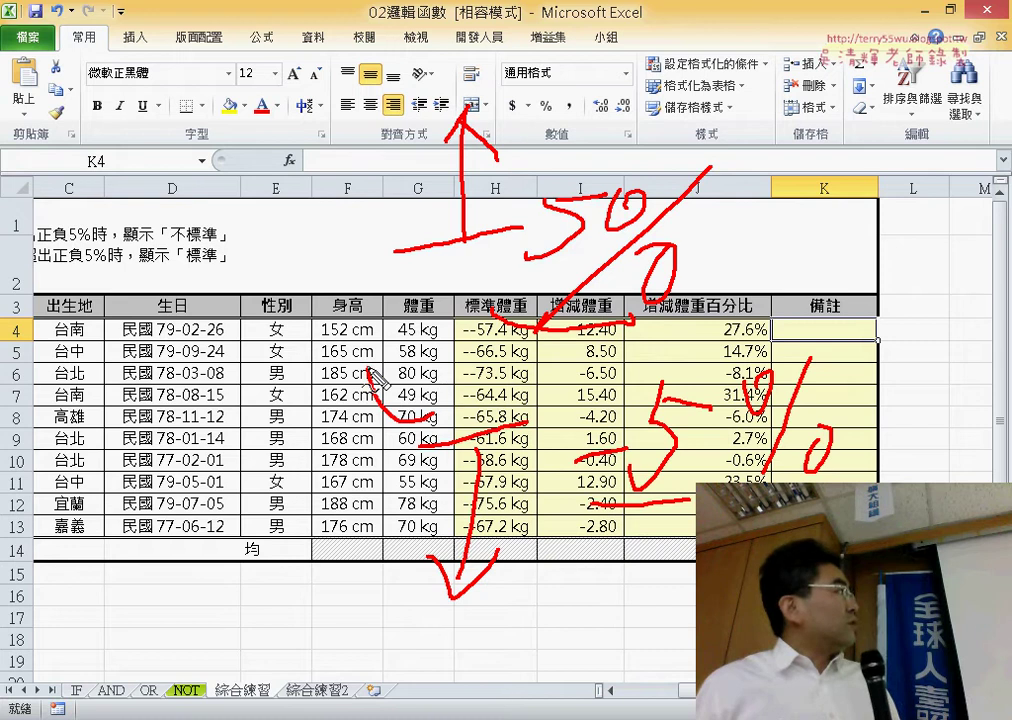
drag(440, 300, 455, 420)
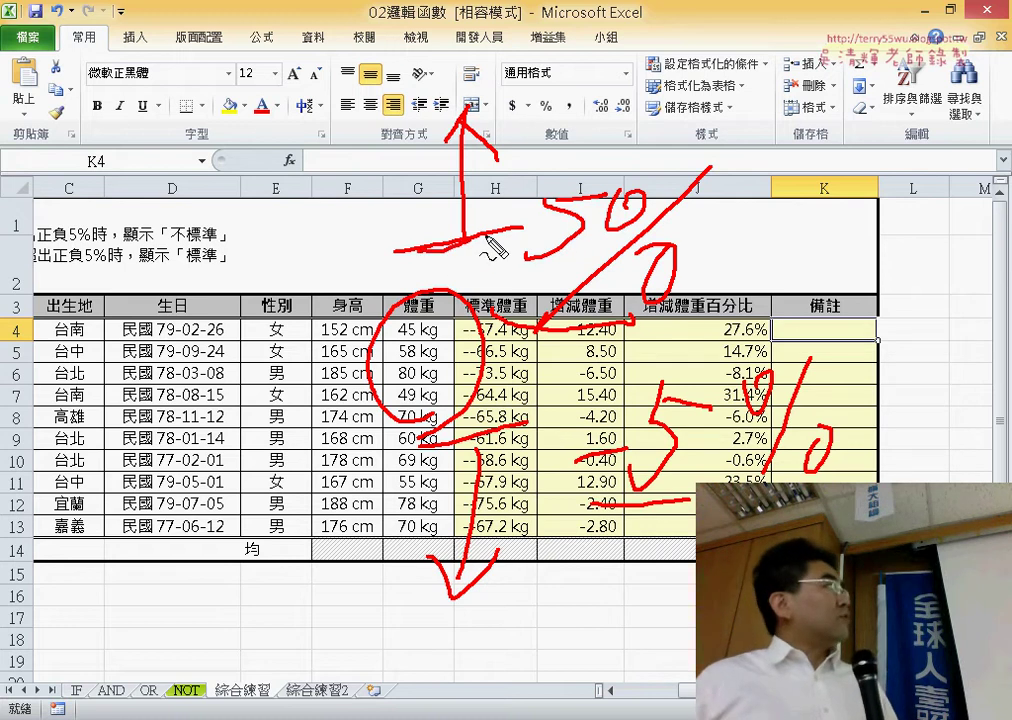
- Trace over the red marker line, then erase all red ink annotations with Escape
mouse_move(397, 249)
mouse_down()
mouse_move(494, 242)
mouse_move(463, 332)
mouse_up()
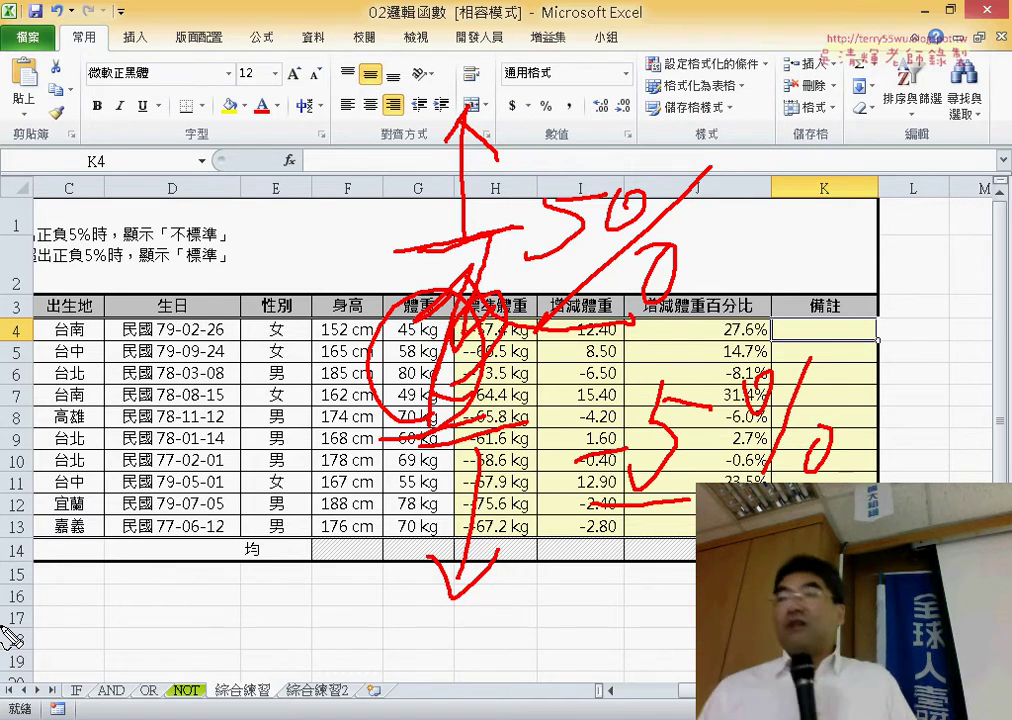
key(Escape)
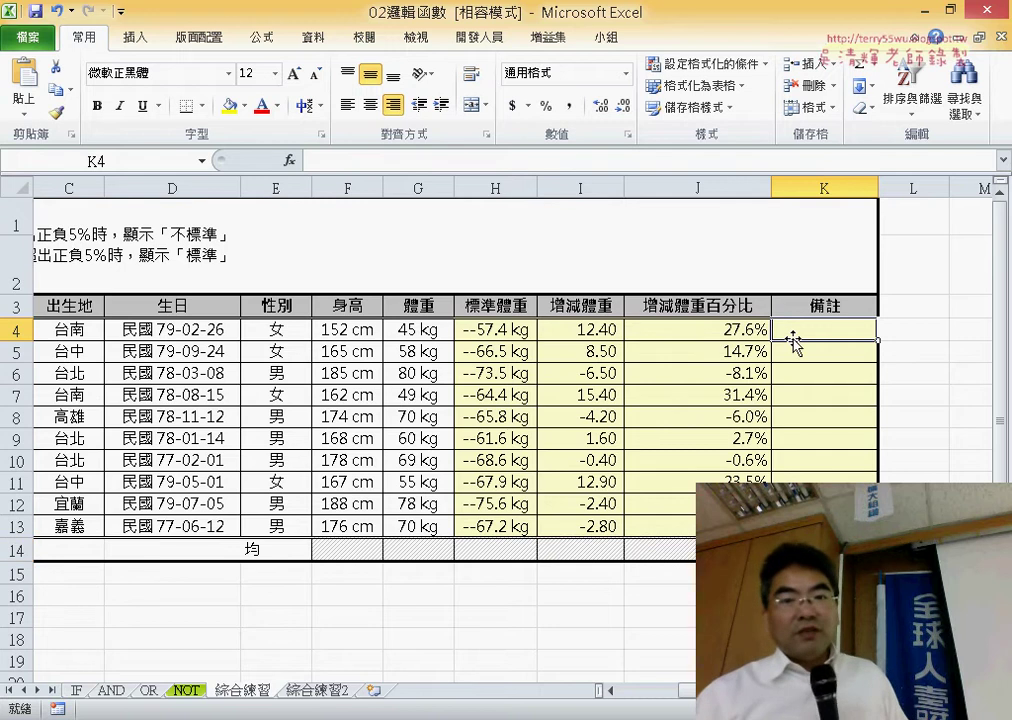
- Insert an IF function into K4 and leave its Logical_test blank
click(289, 160)
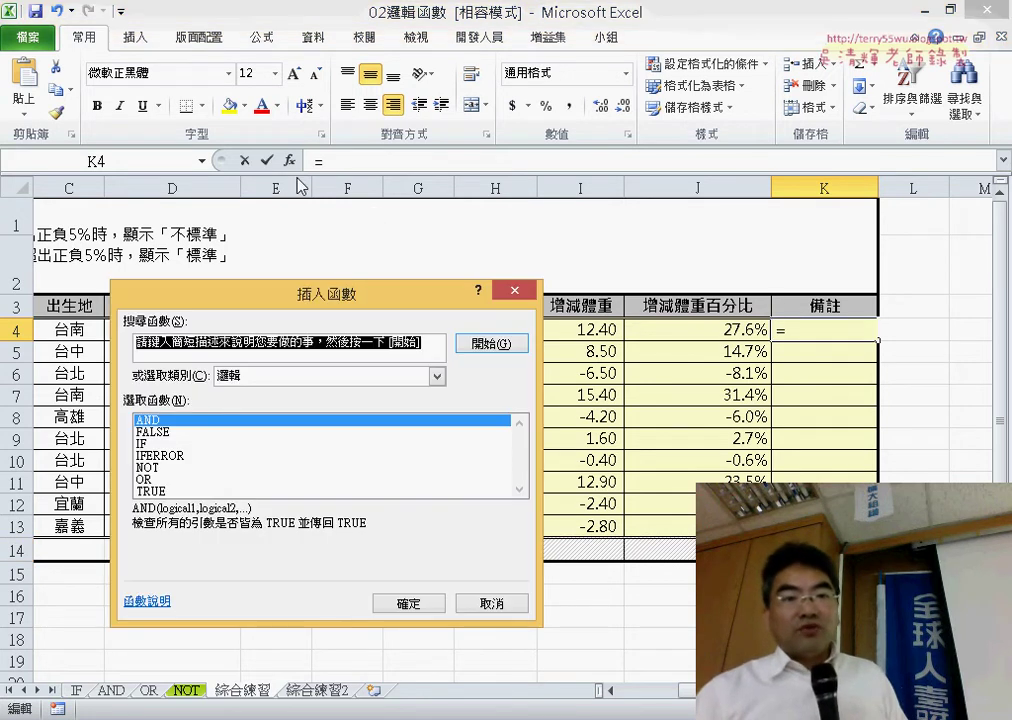
double_click(160, 445)
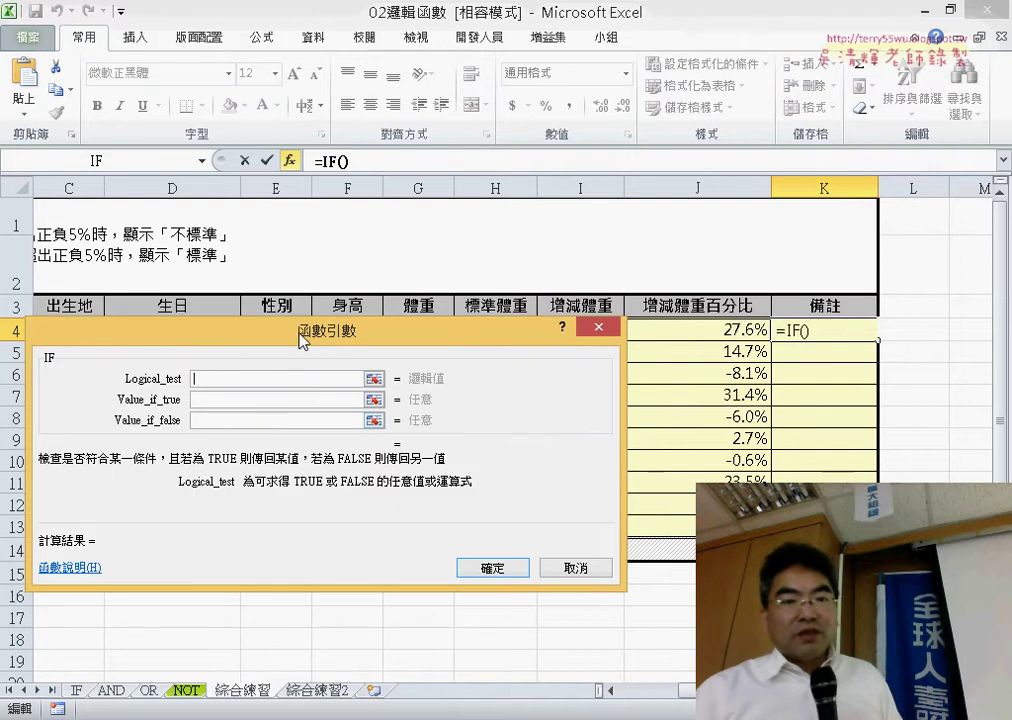
drag(302, 341, 420, 434)
click(703, 328)
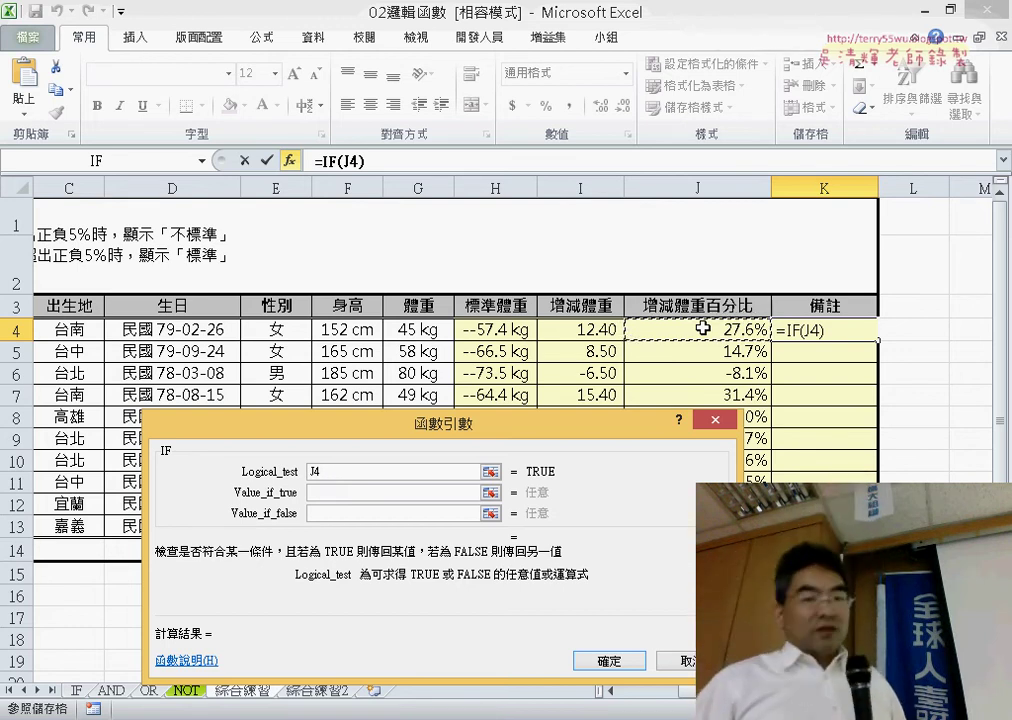
key(BackSpace)
key(BackSpace)
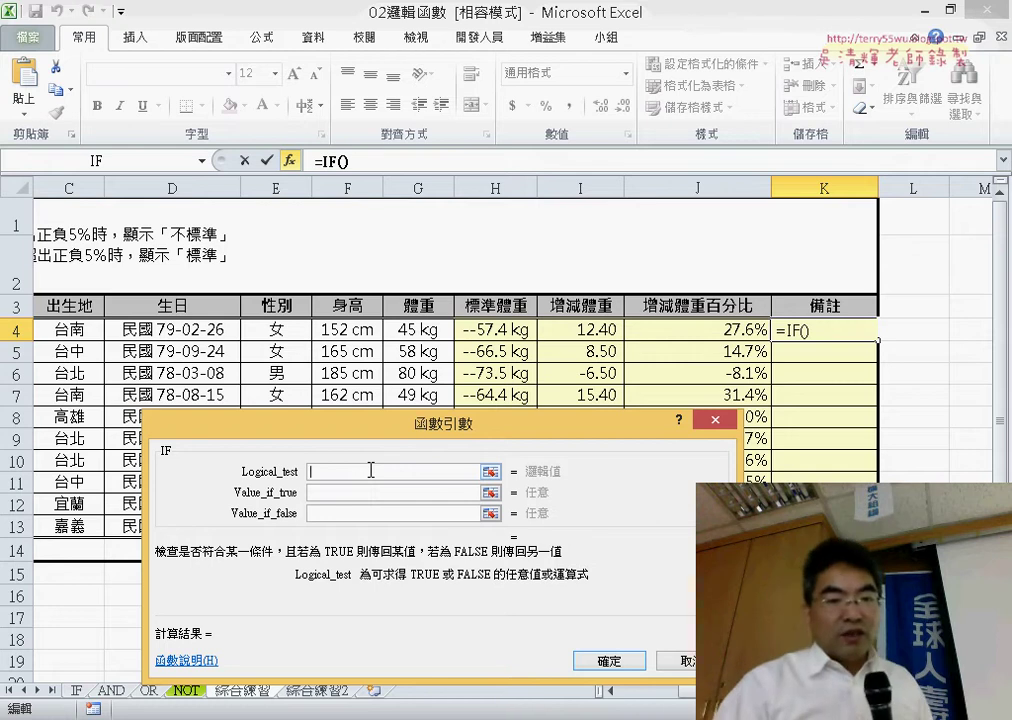
- Enter or(J4>5%,J4<-5%) as the IF logical test for K4
text(or)
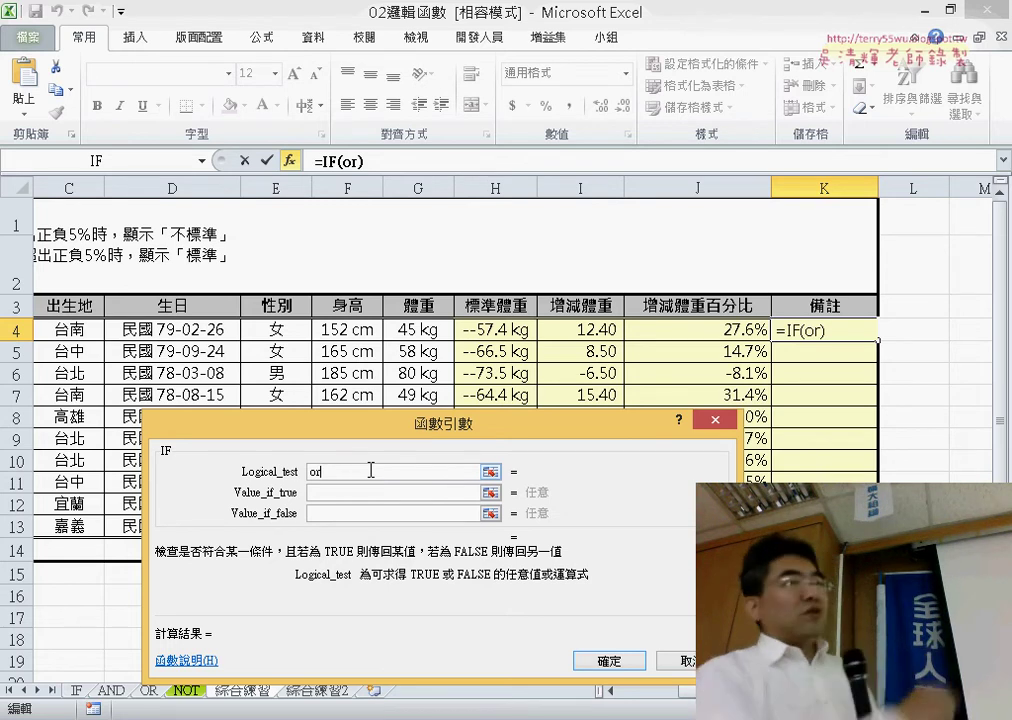
drag(429, 415, 456, 108)
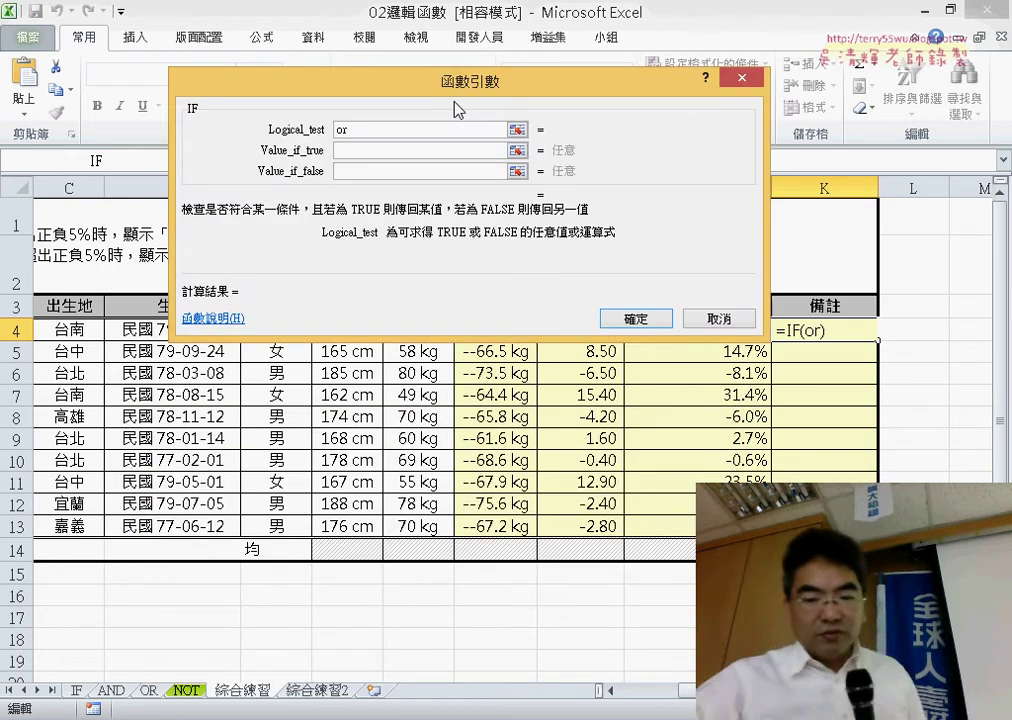
text(()
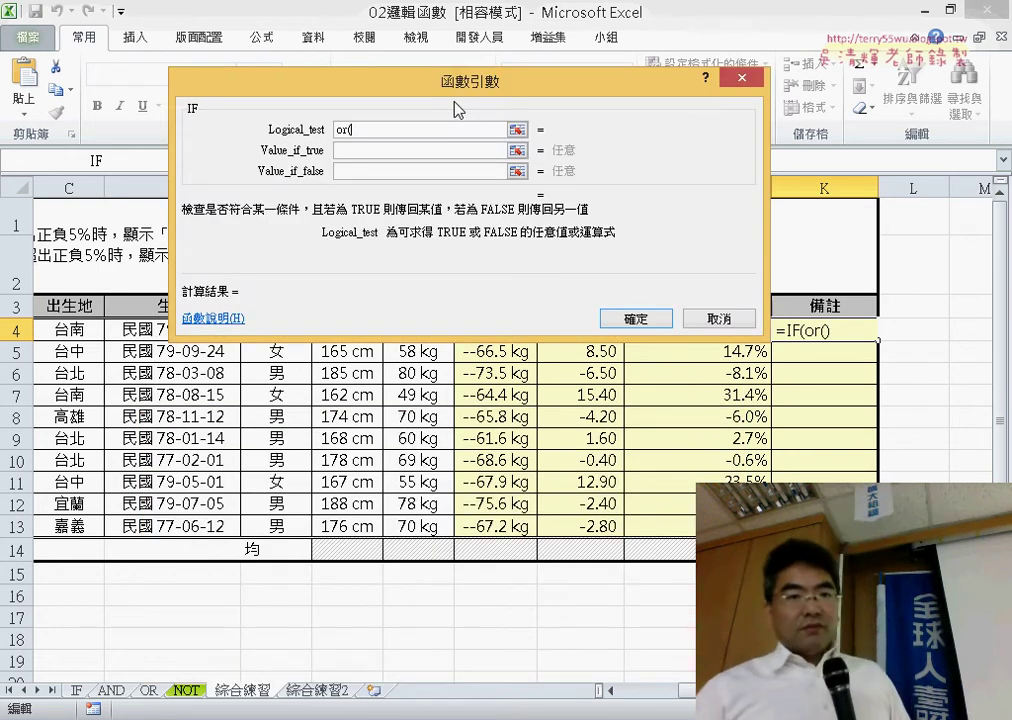
drag(455, 108, 337, 216)
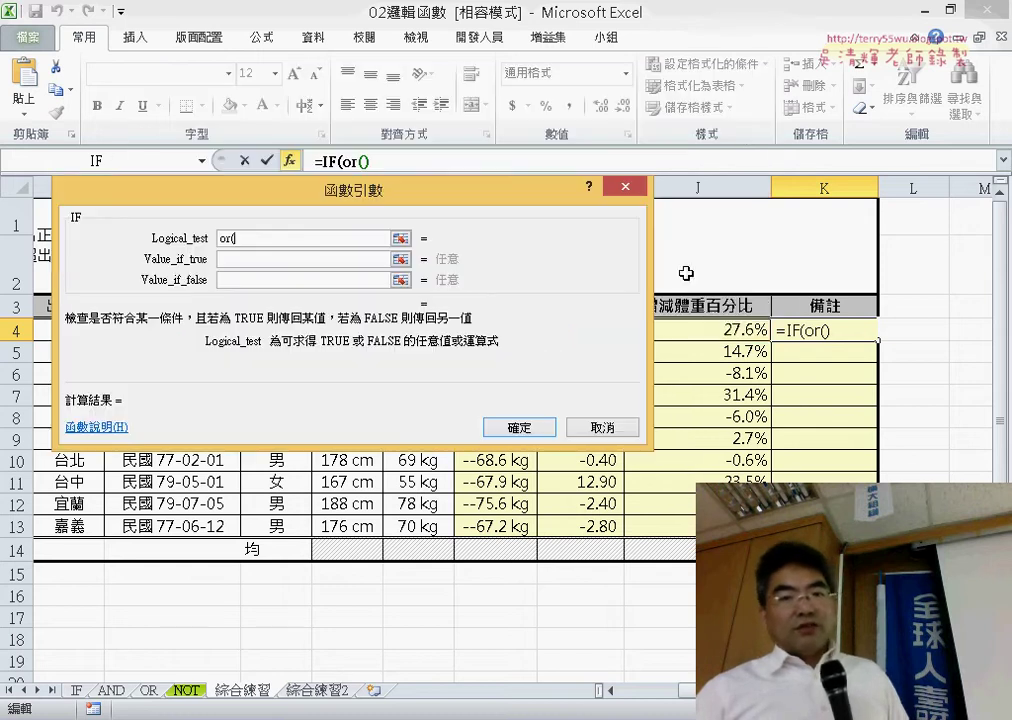
click(727, 331)
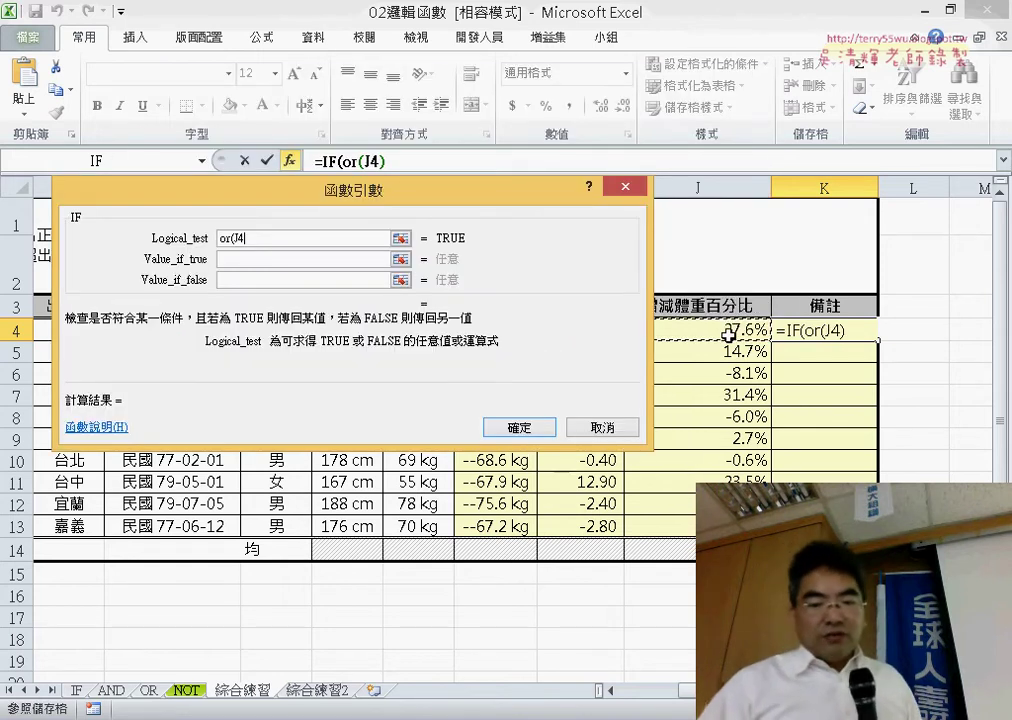
text(>)
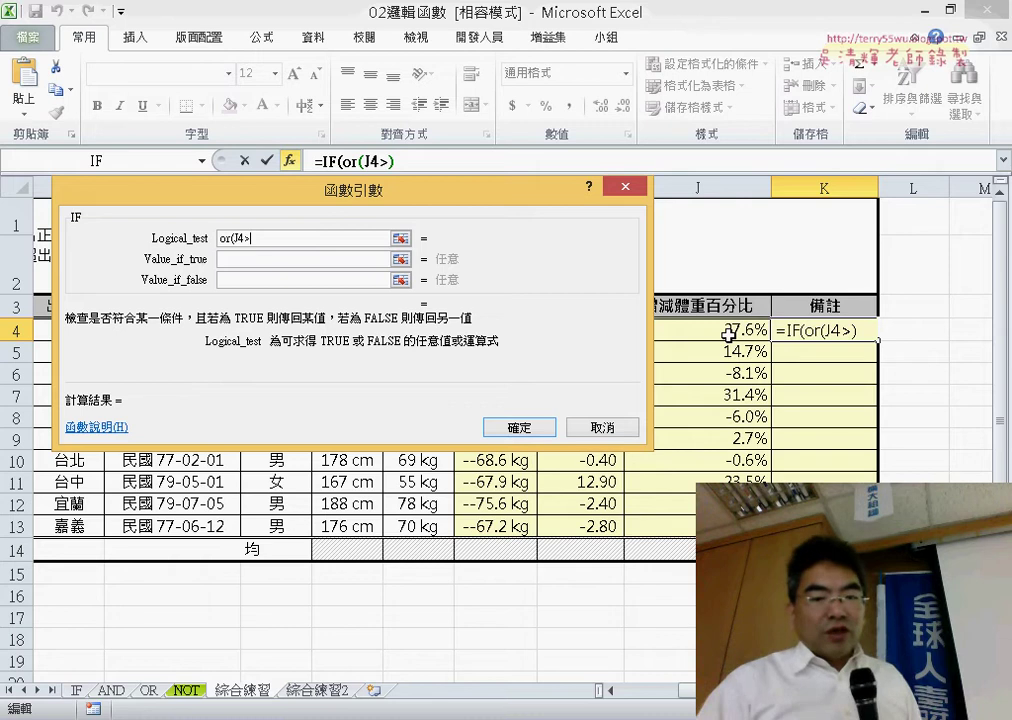
text(5)
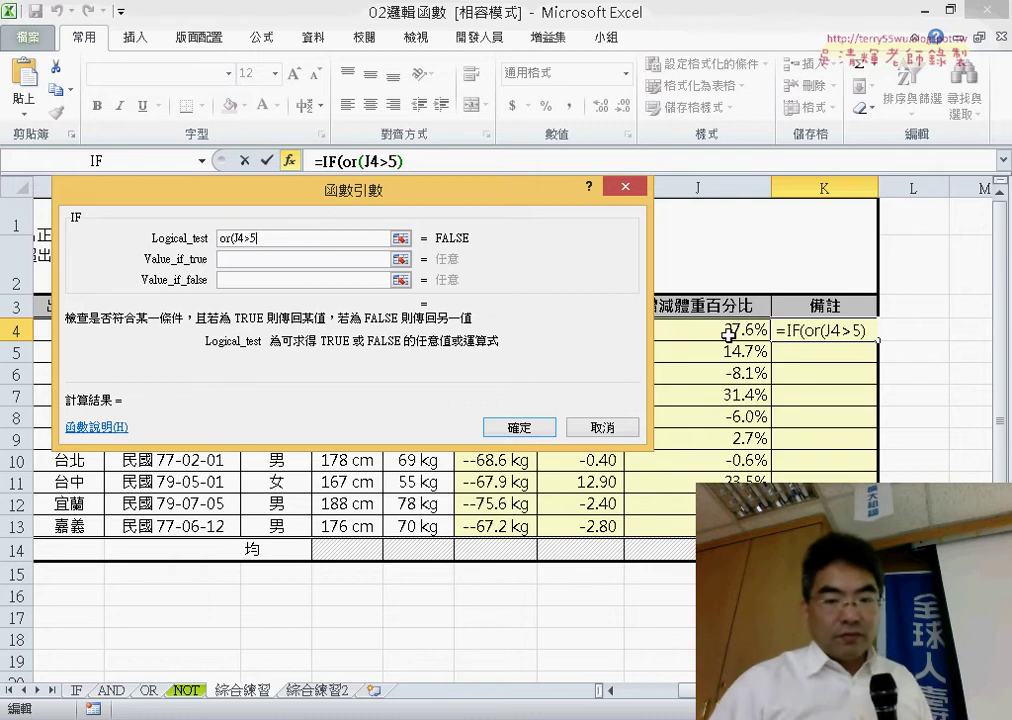
text(%)
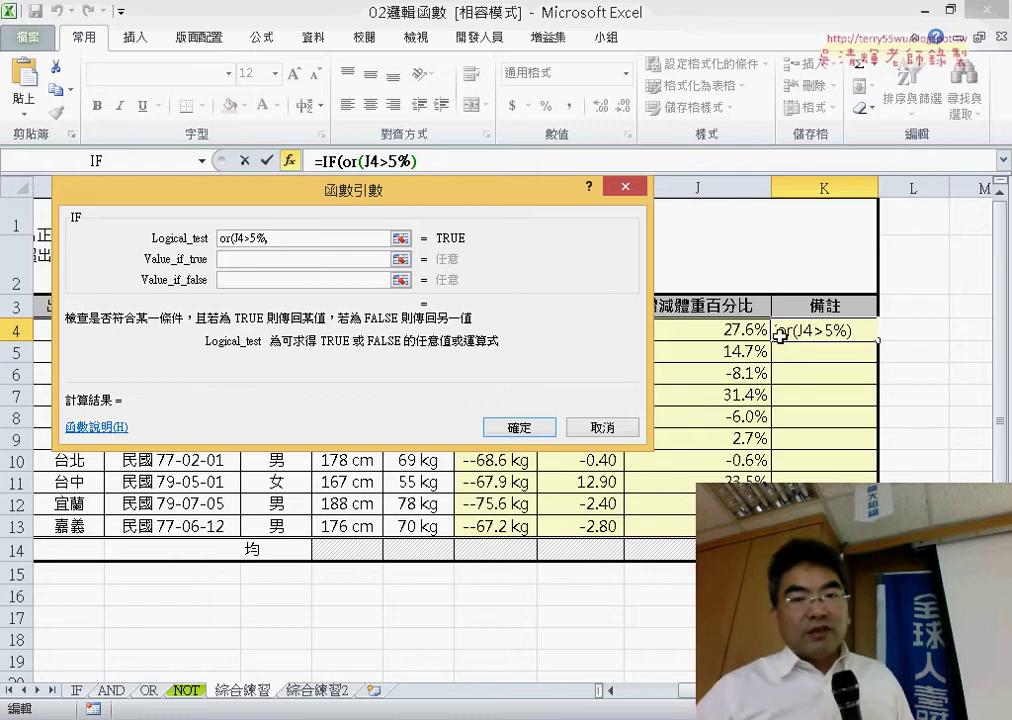
text(,J4)
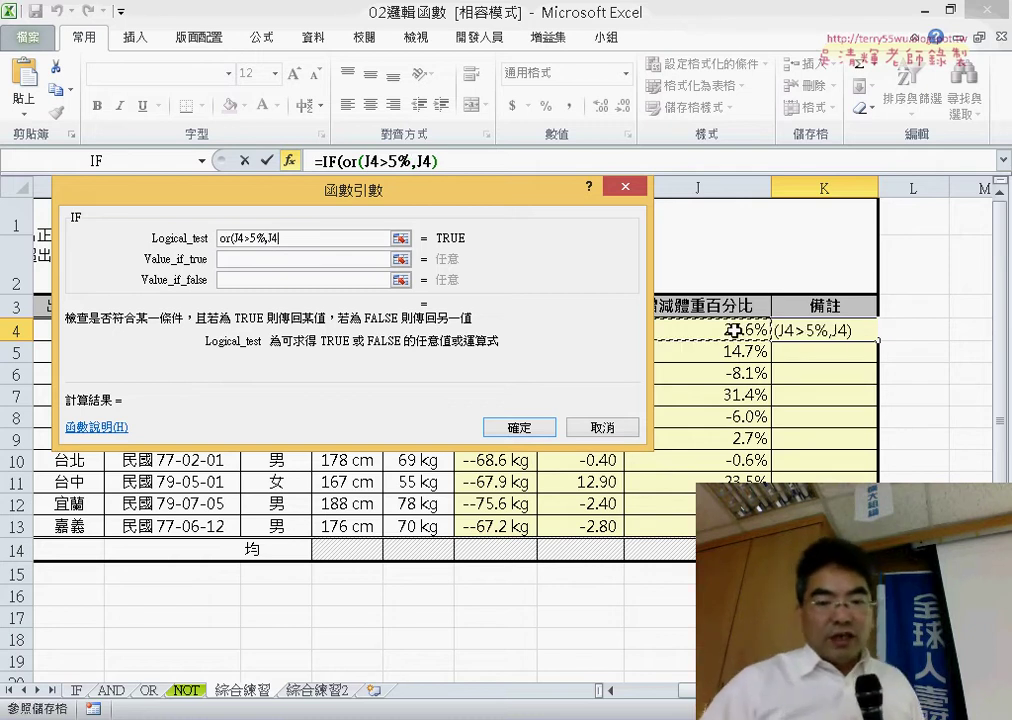
text(<-5)
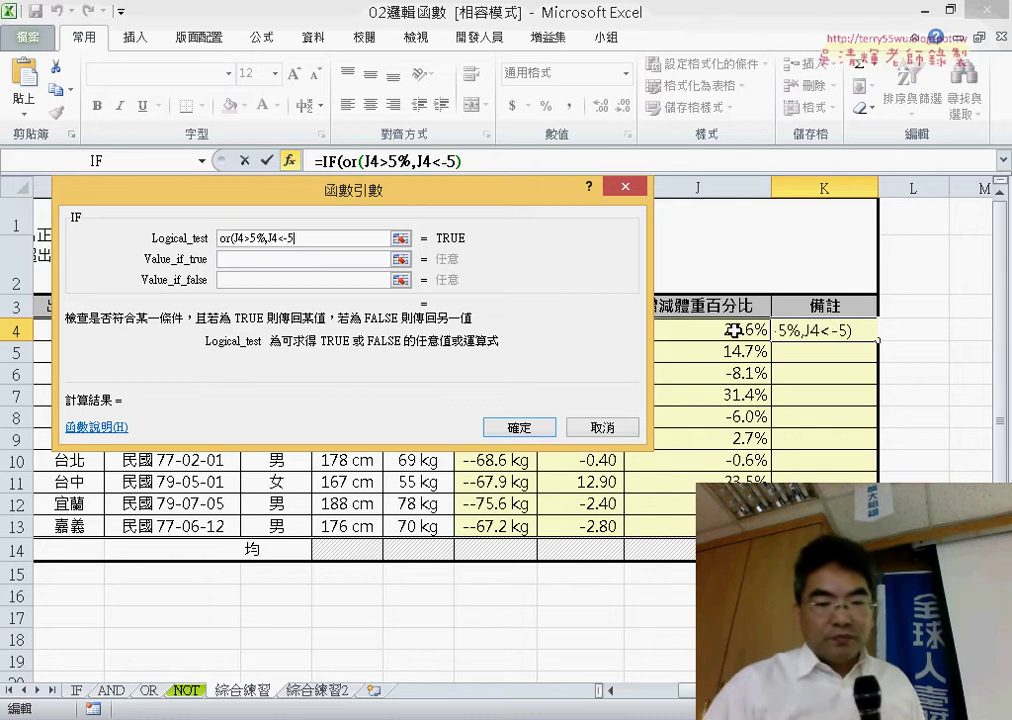
text(%)
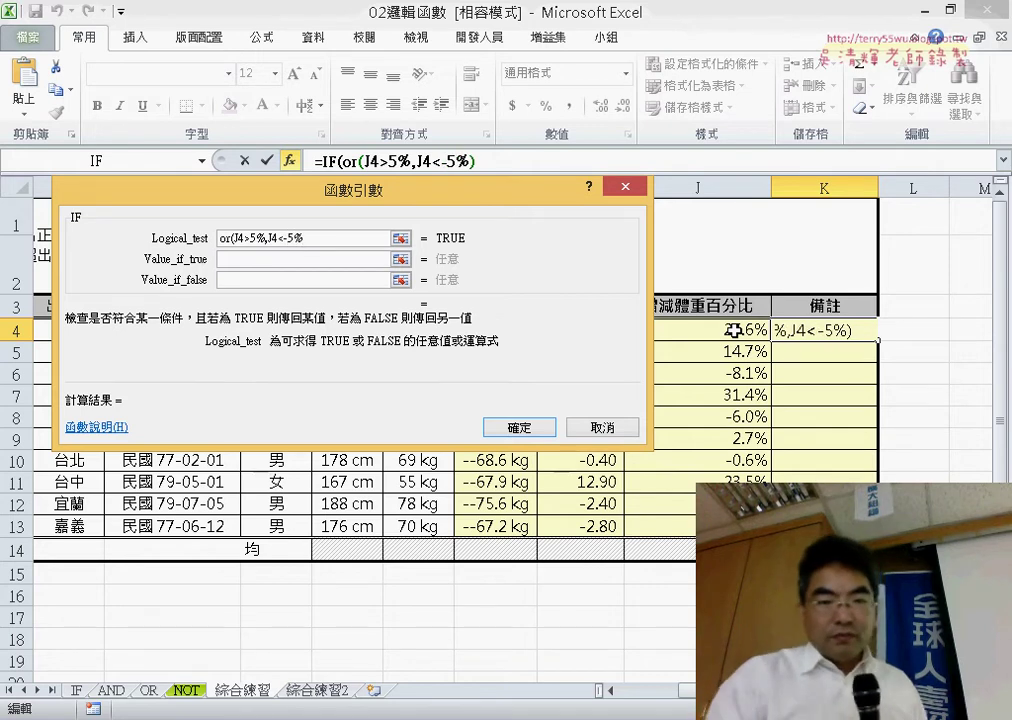
text())
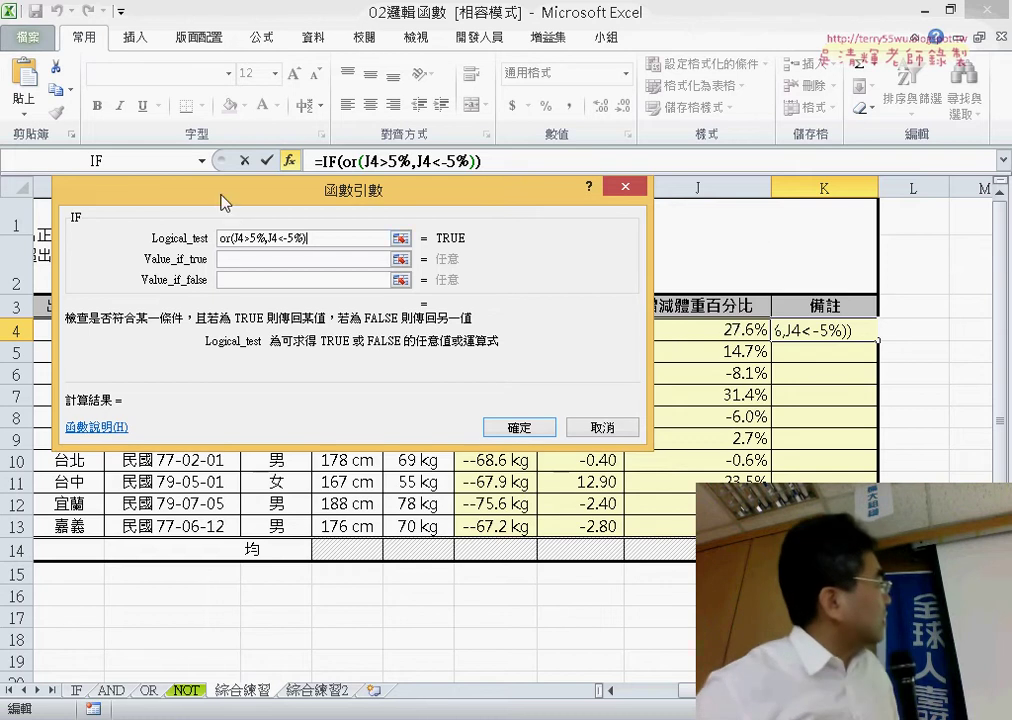
drag(219, 238, 231, 238)
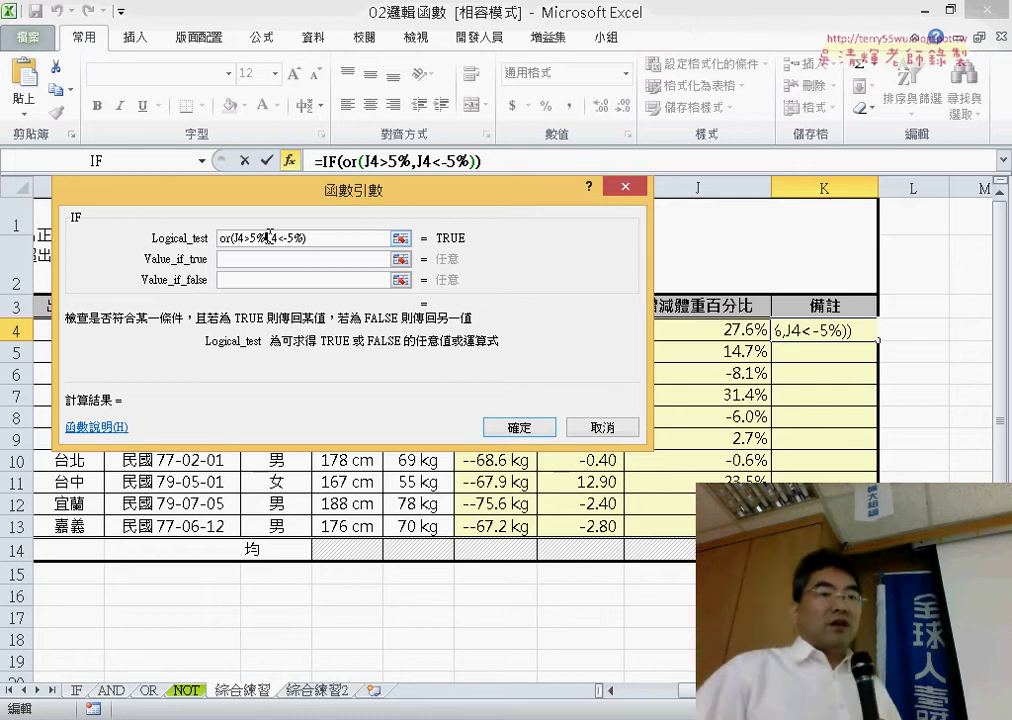
click(255, 259)
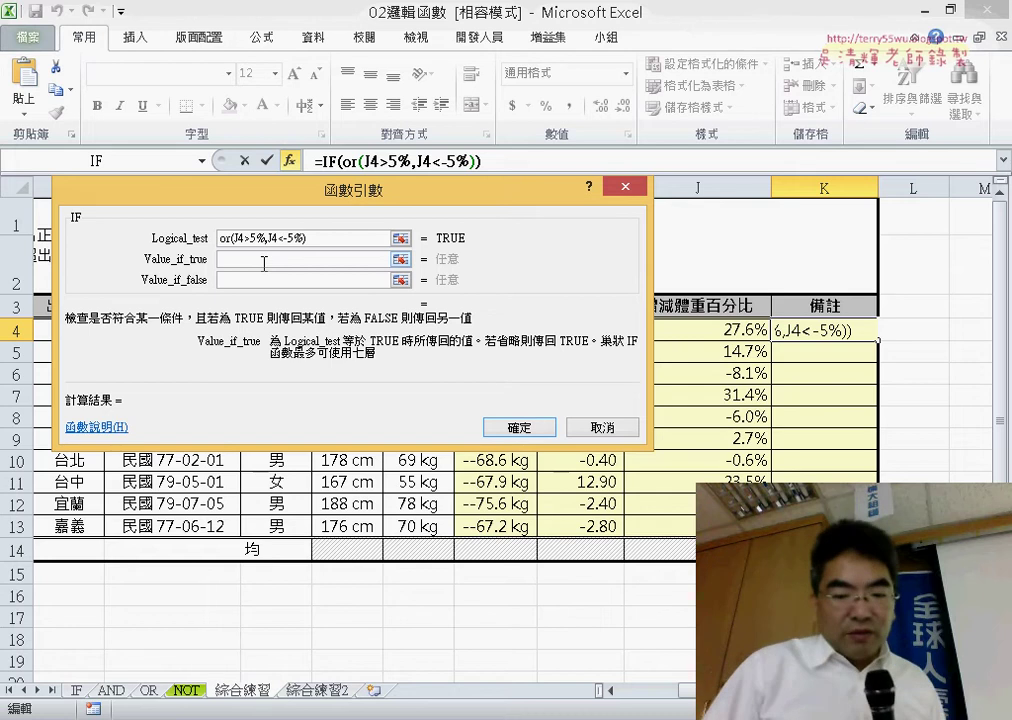
- Set Value_if_true to 不標準 and Value_if_false to 標準 in the K4 IF formula
text(ㄉ不)
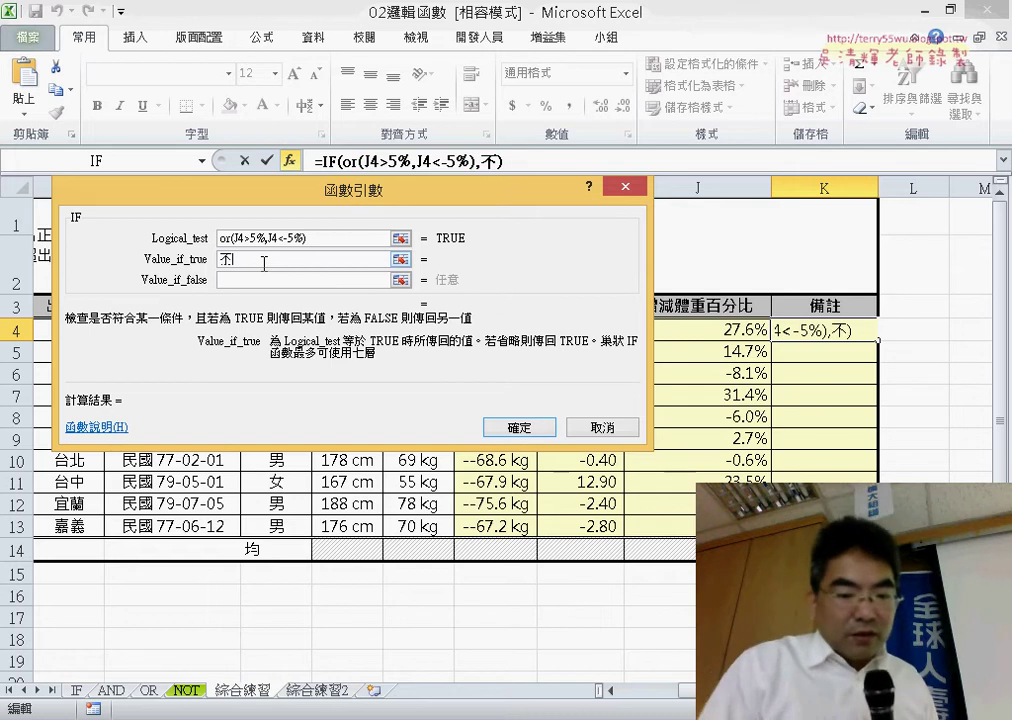
text(ㄅㄧㄠ)
key(space)
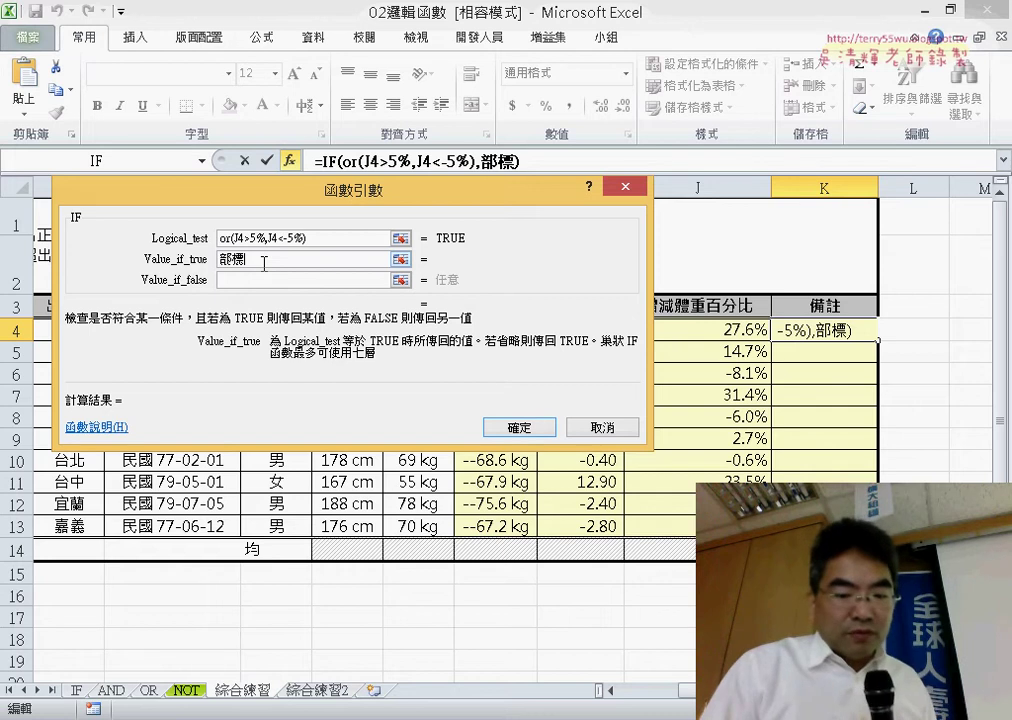
text(ㄓㄨㄣ)
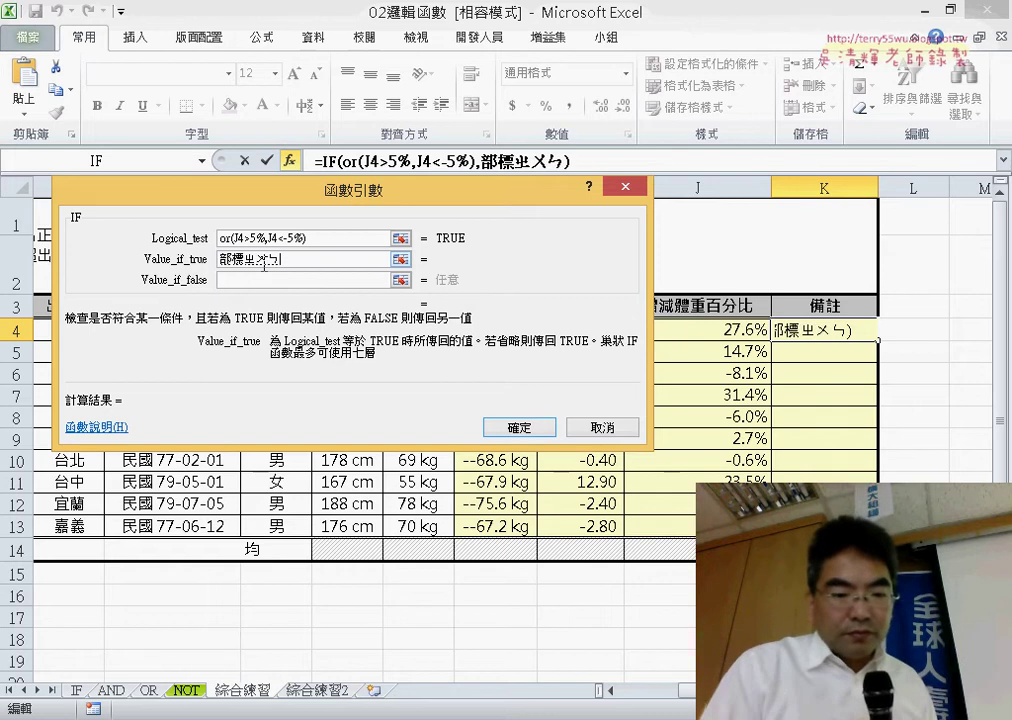
text(ˇ)
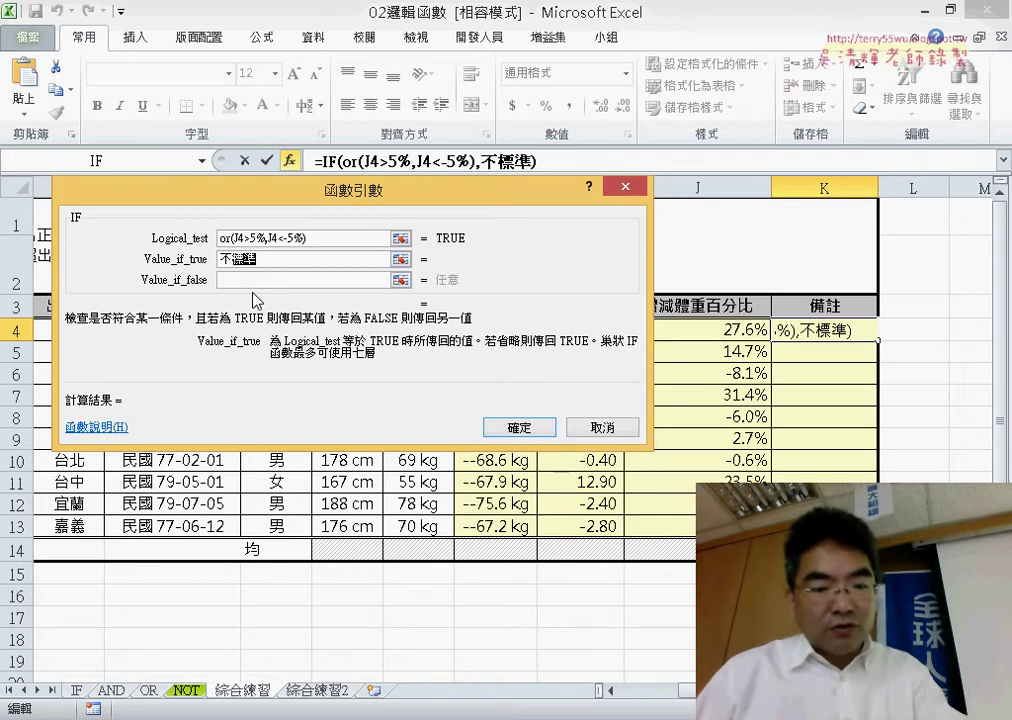
click(256, 282)
text(標準)
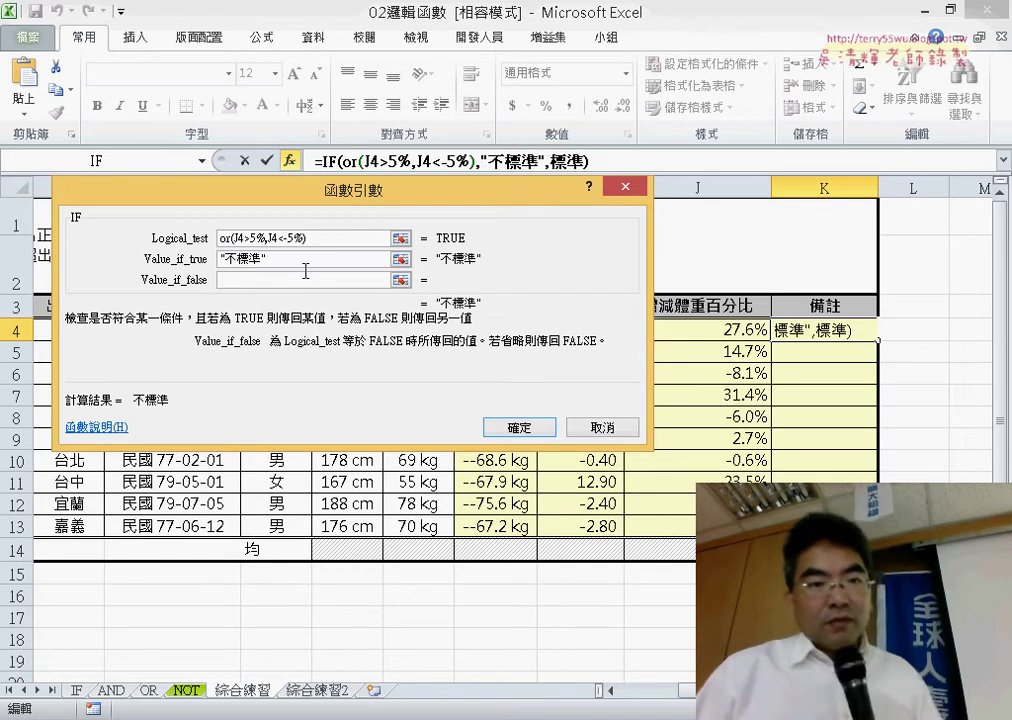
click(305, 260)
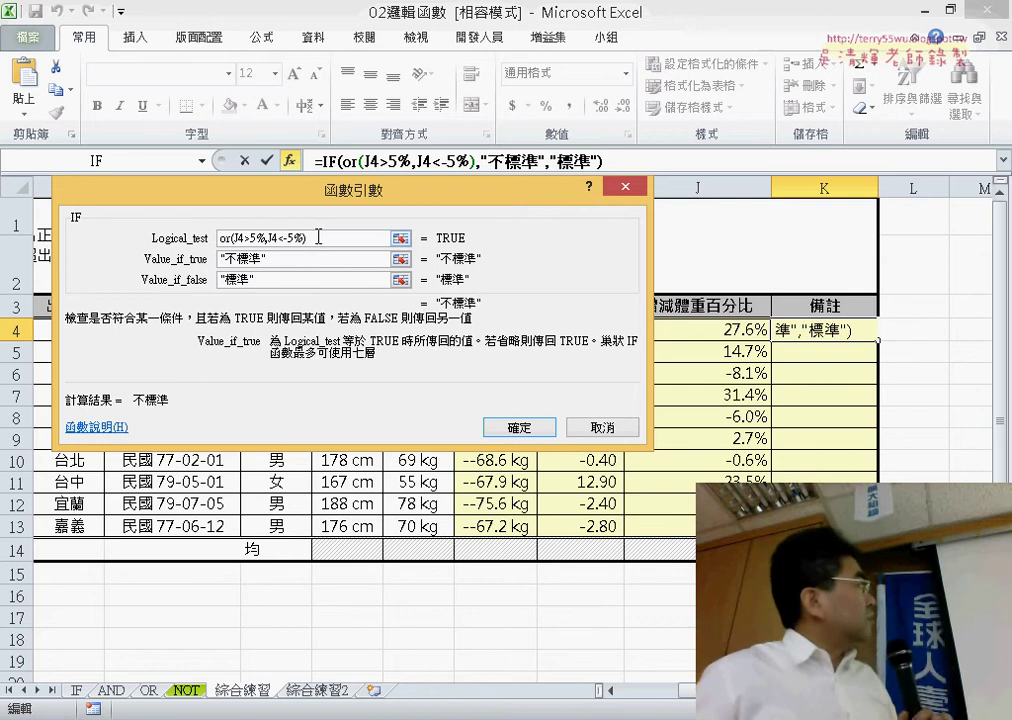
drag(318, 237, 205, 243)
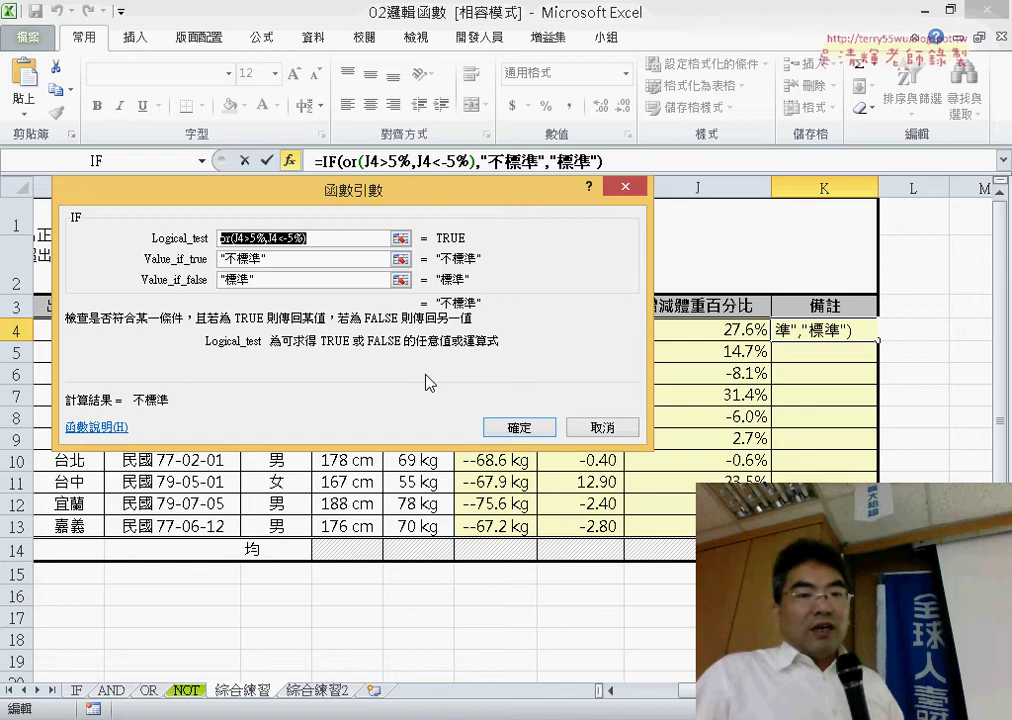
- Confirm the K4 IF(OR) formula and fill it down through K13
click(531, 427)
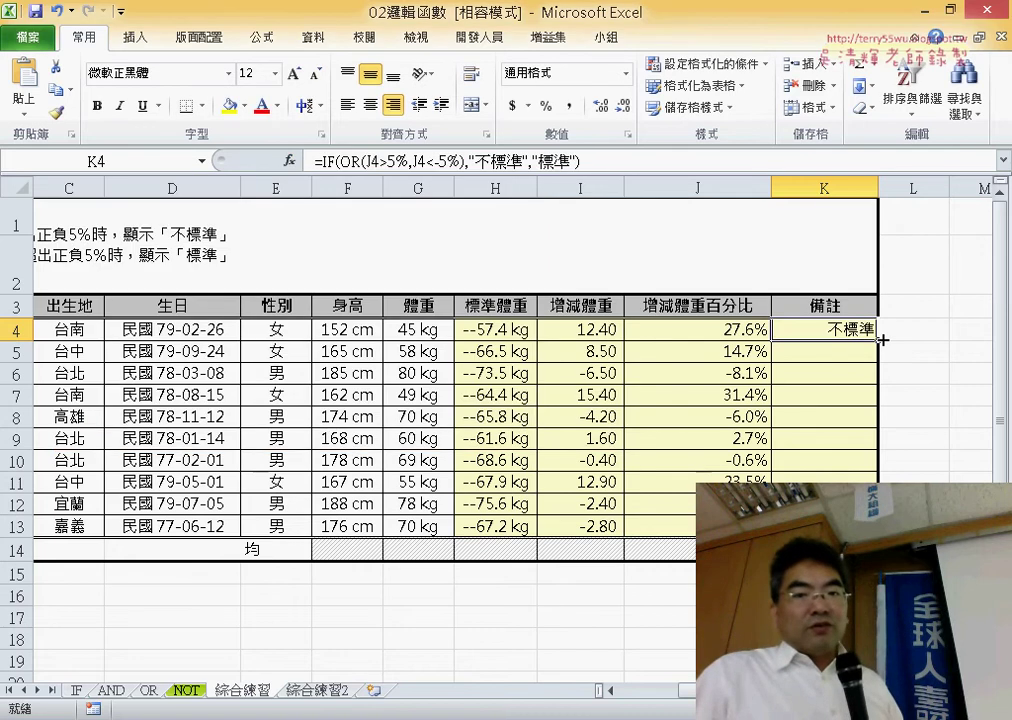
drag(883, 340, 878, 527)
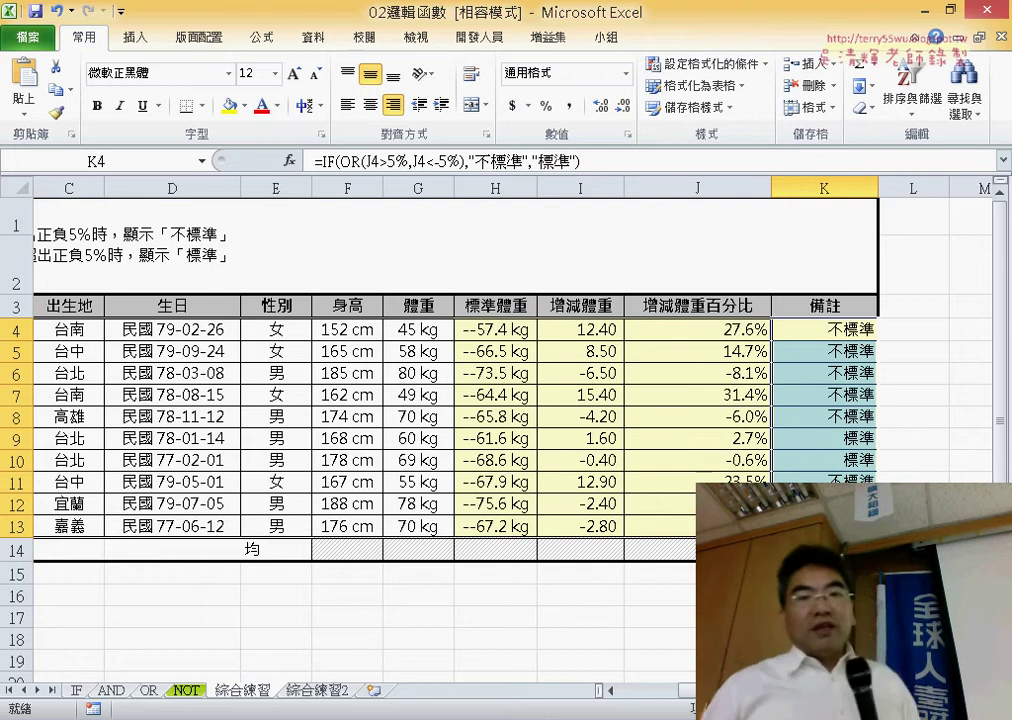
click(926, 309)
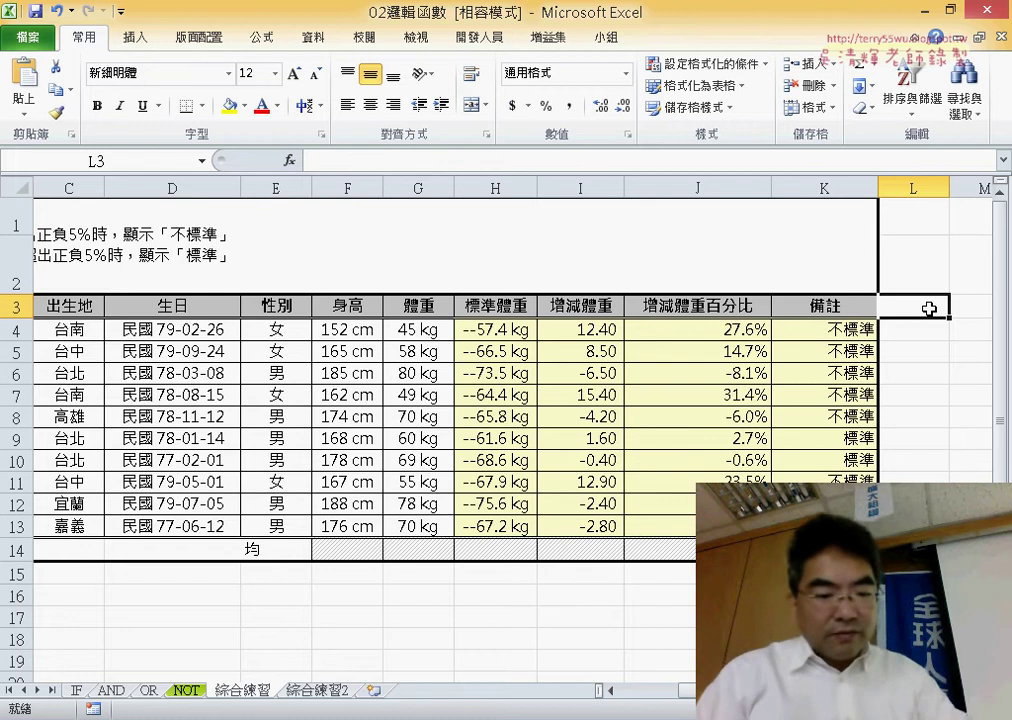
- Enter the heading AND in cell L3
text(AND)
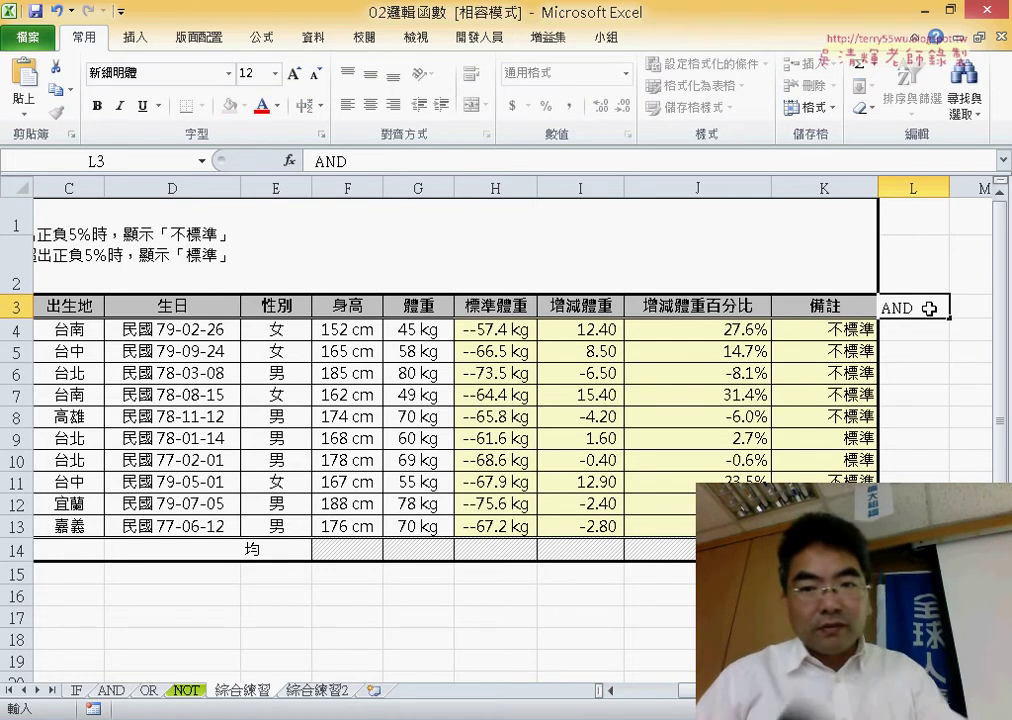
key(Return)
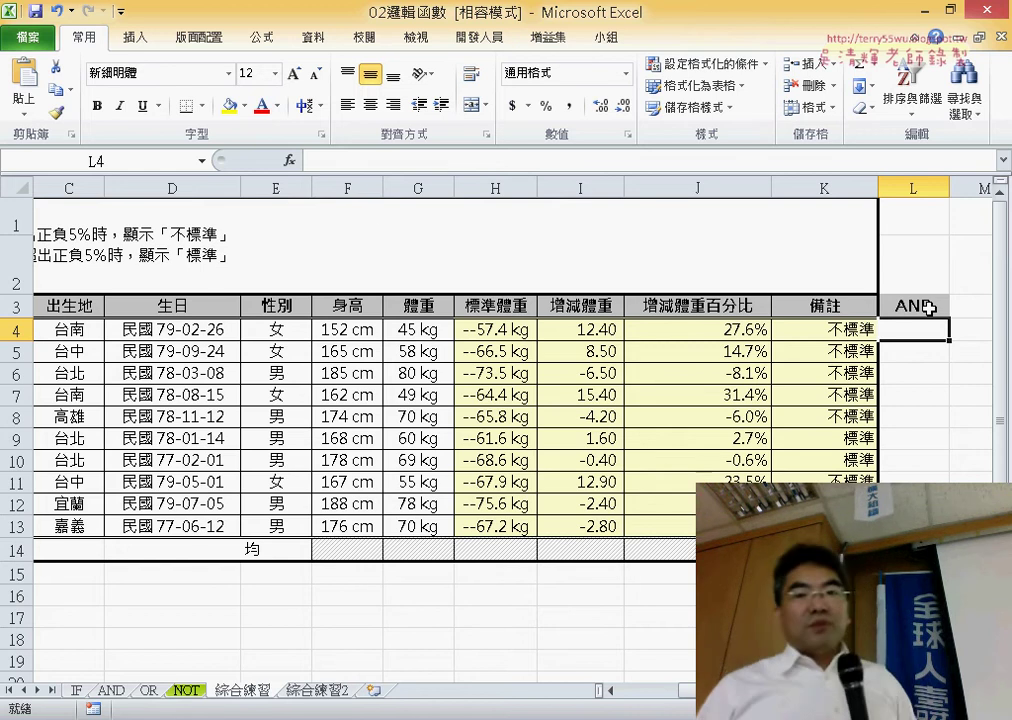
- Insert an IF function into L4 with logical test and(J4<=5%,J4>=-5%)
click(290, 160)
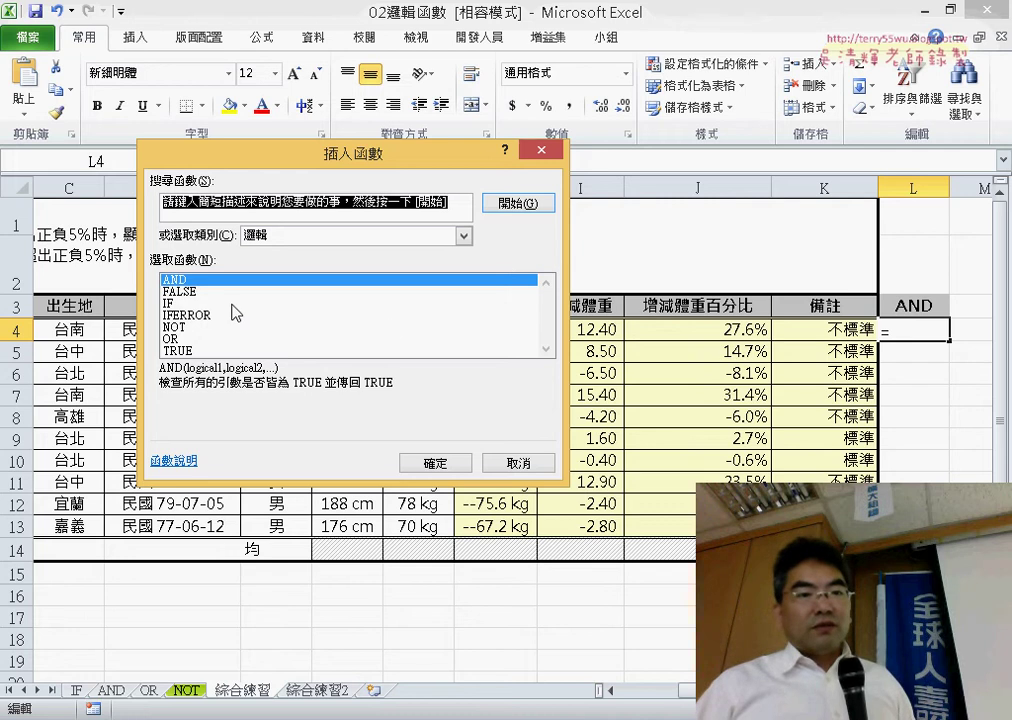
double_click(180, 303)
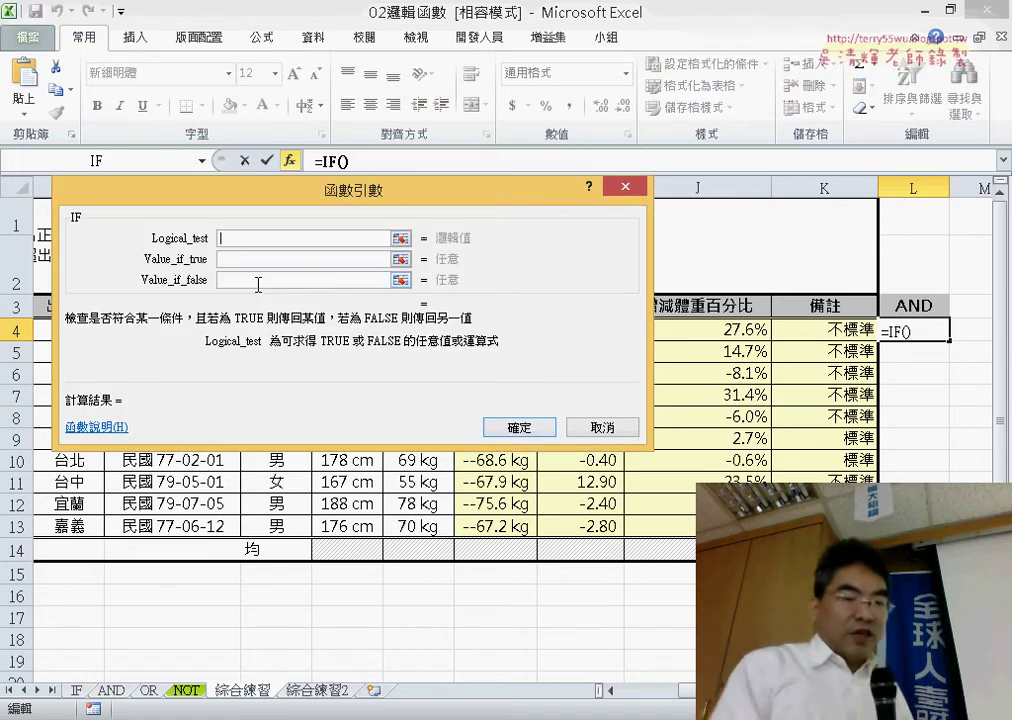
text(Y)
key(BackSpace)
text(a)
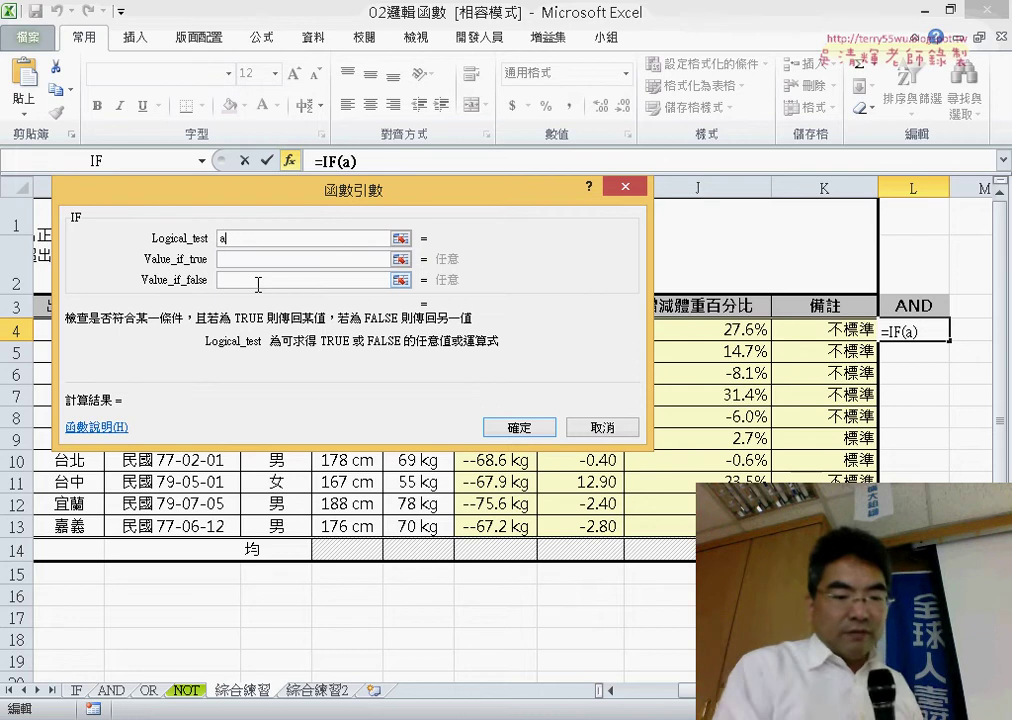
text(nd)
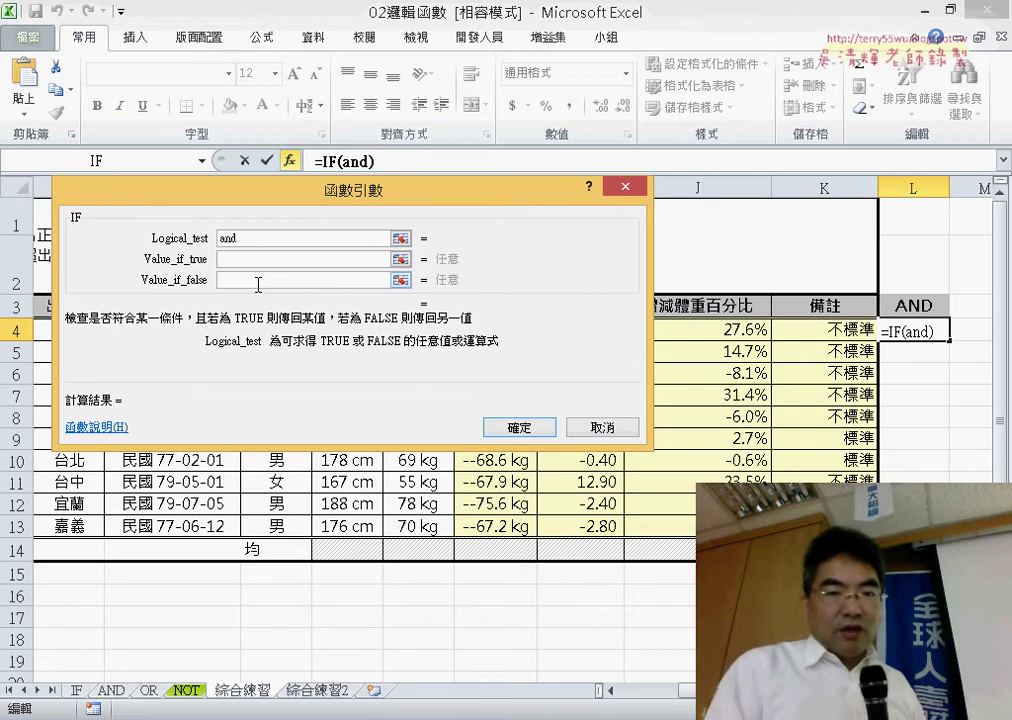
text(()
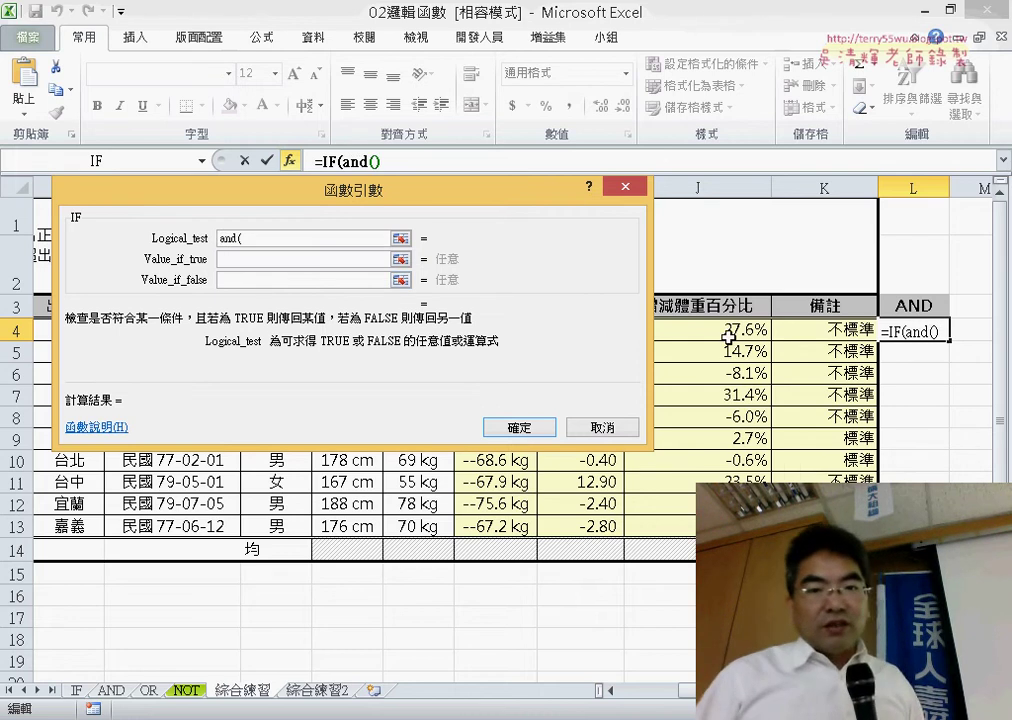
click(729, 338)
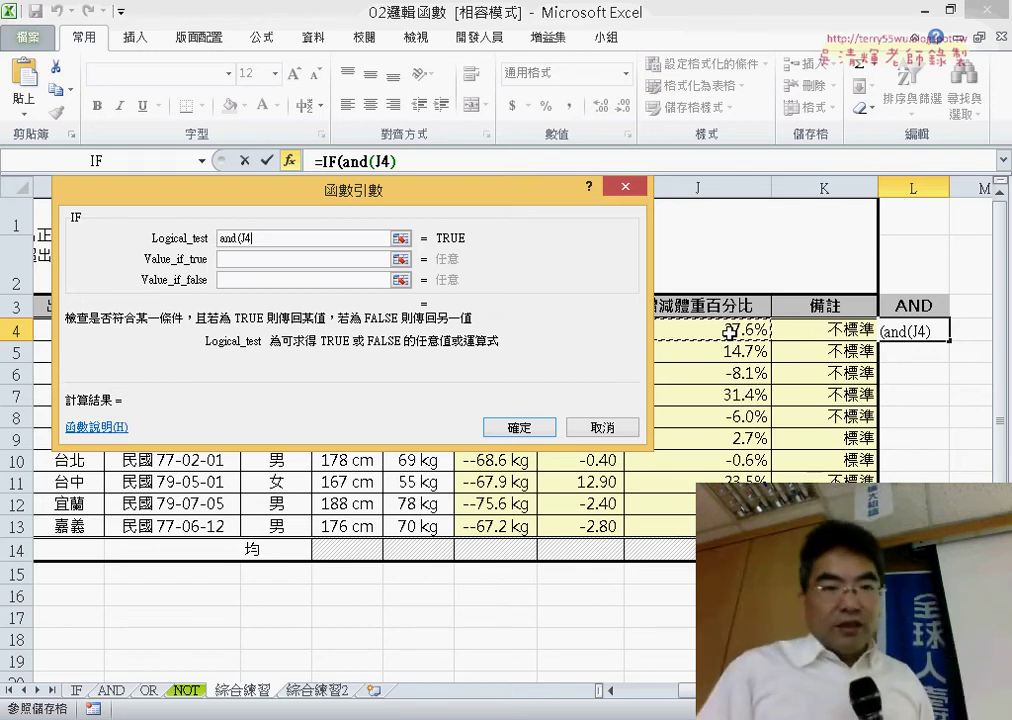
text(<=)
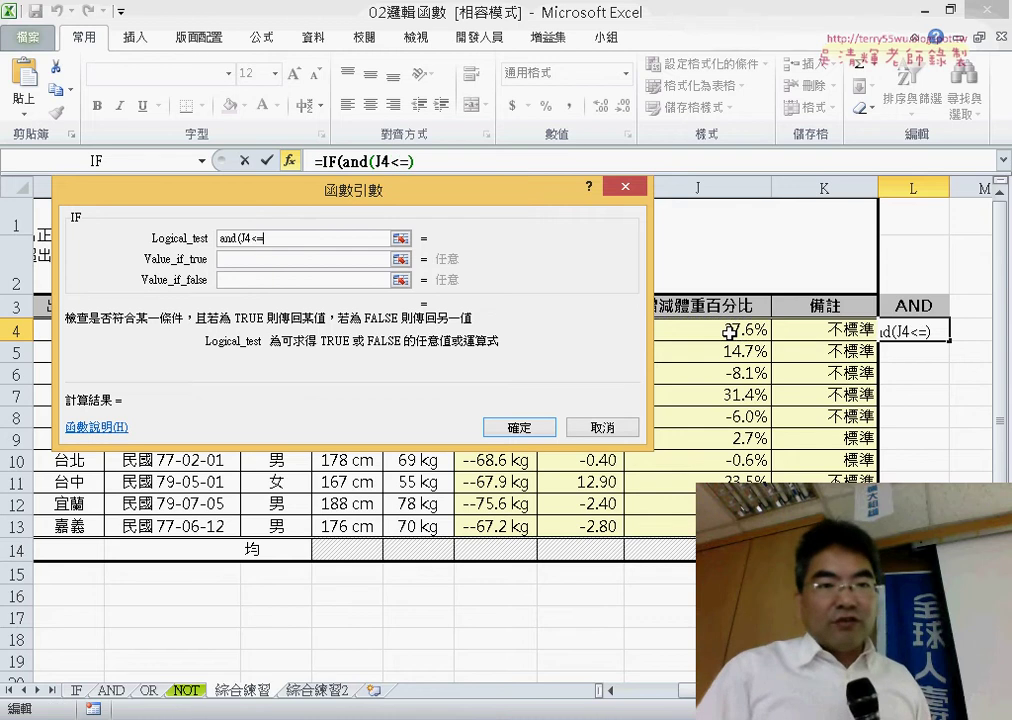
text(5)
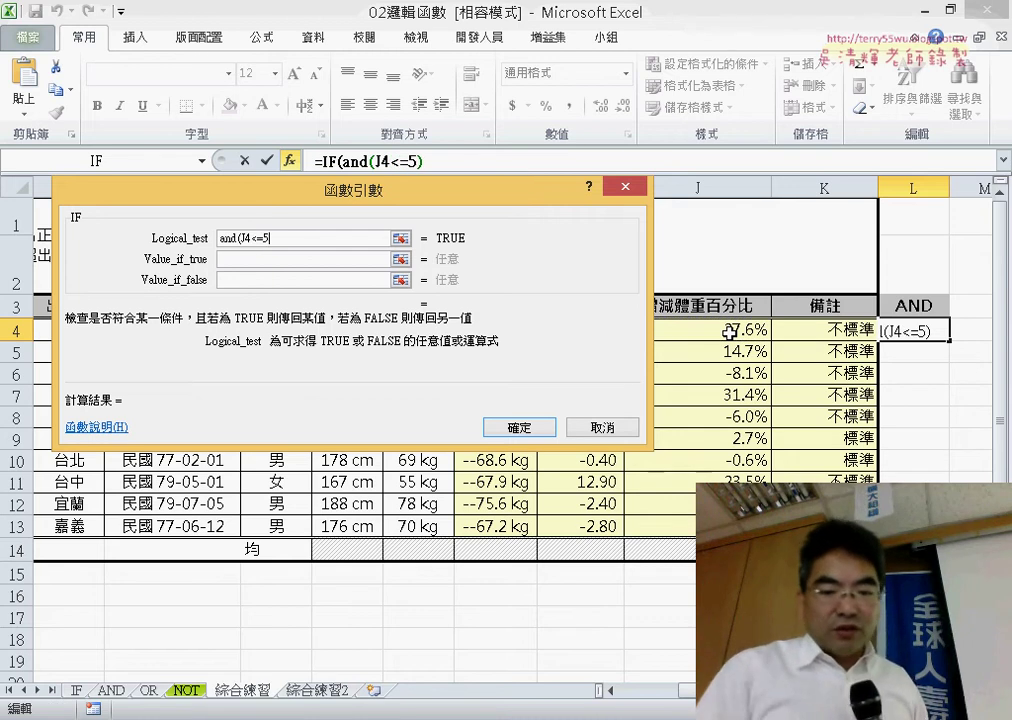
text(%)
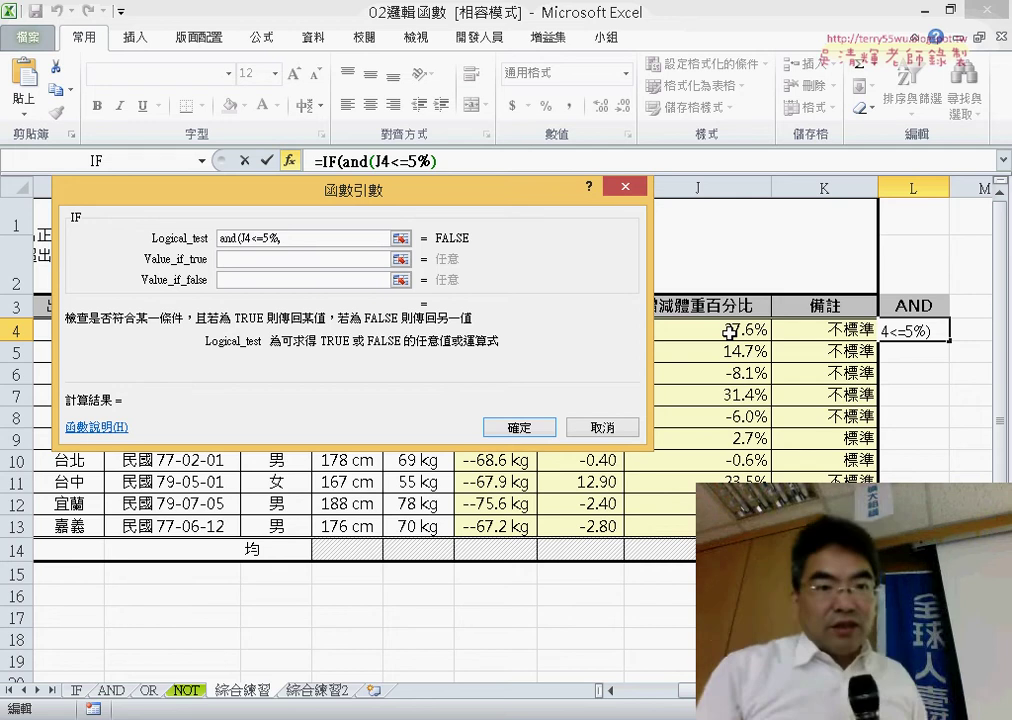
text(,)
click(745, 331)
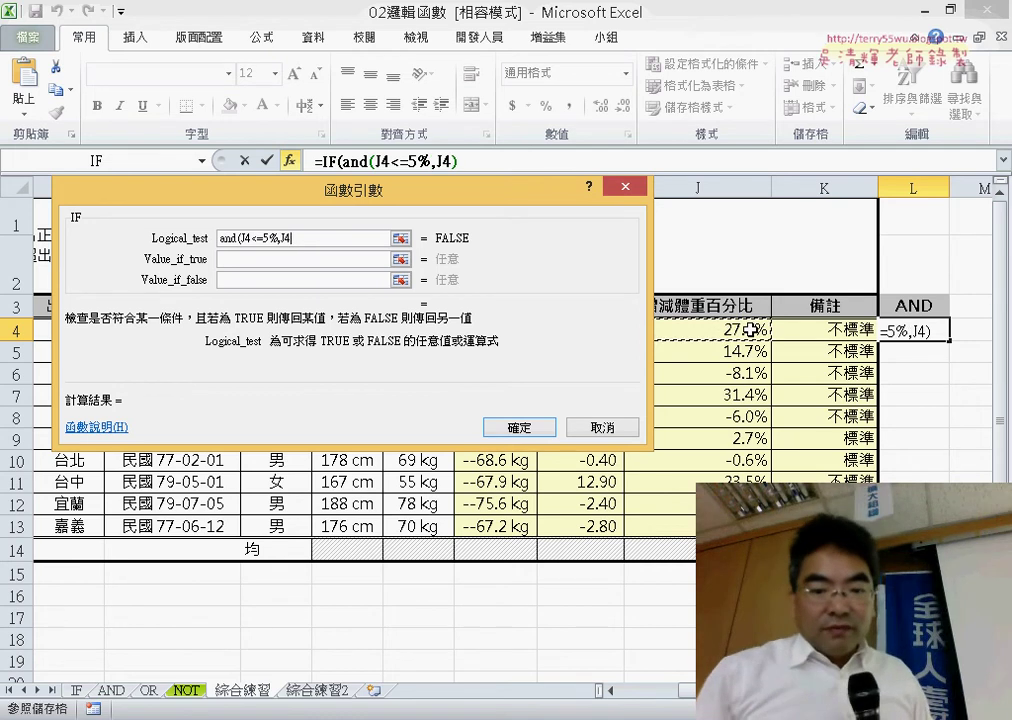
text(>)
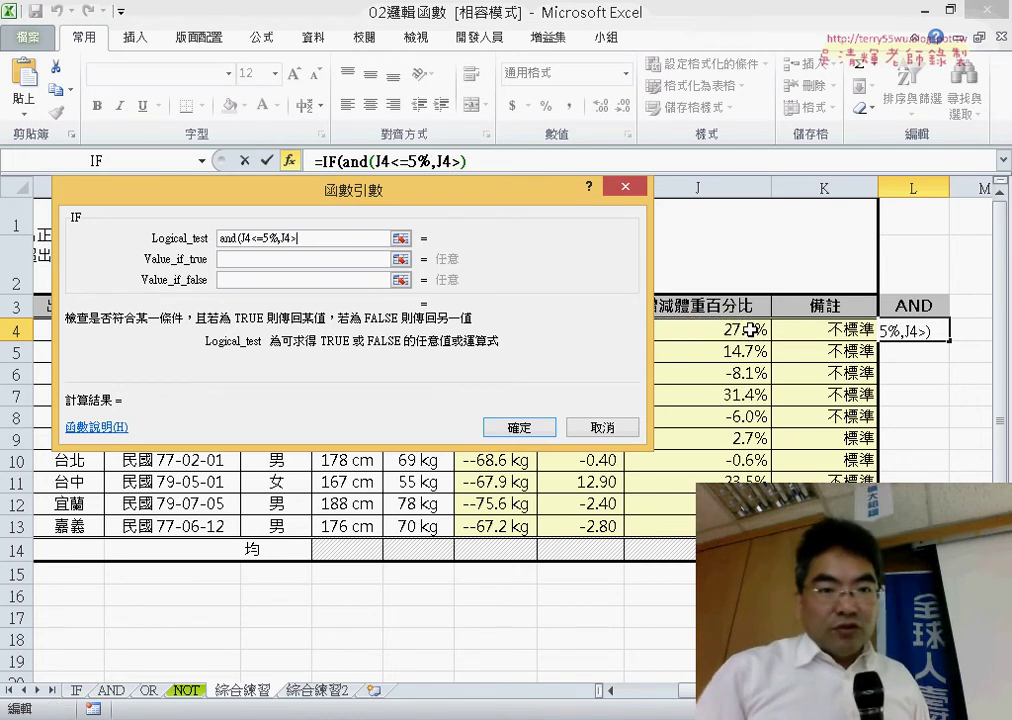
text(=)
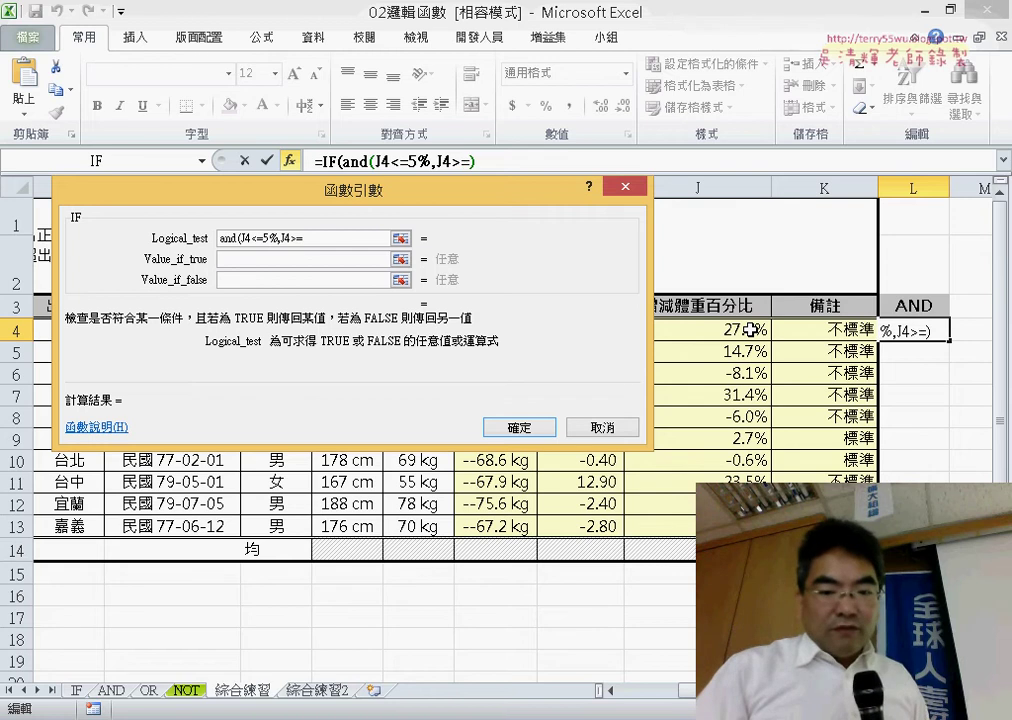
text(-5)
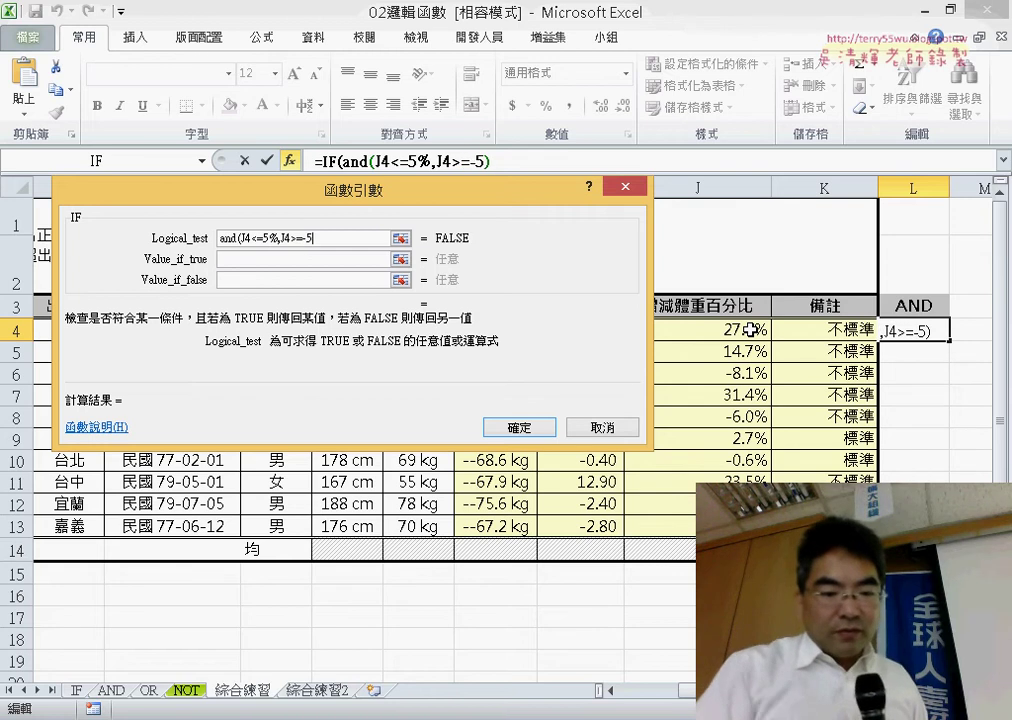
text(%)
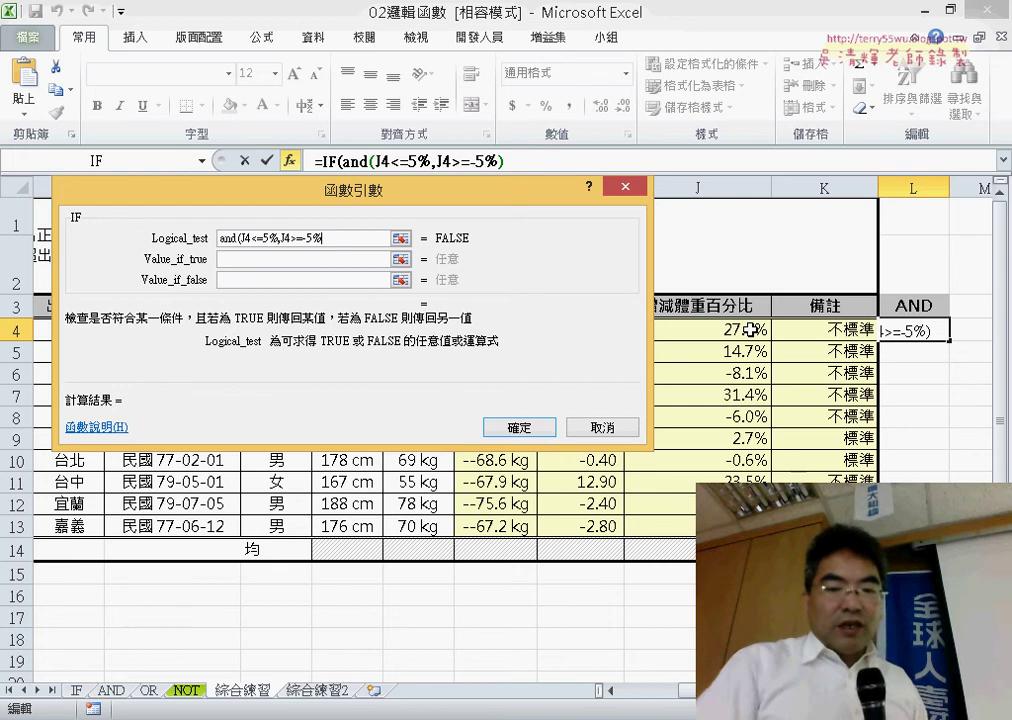
text())
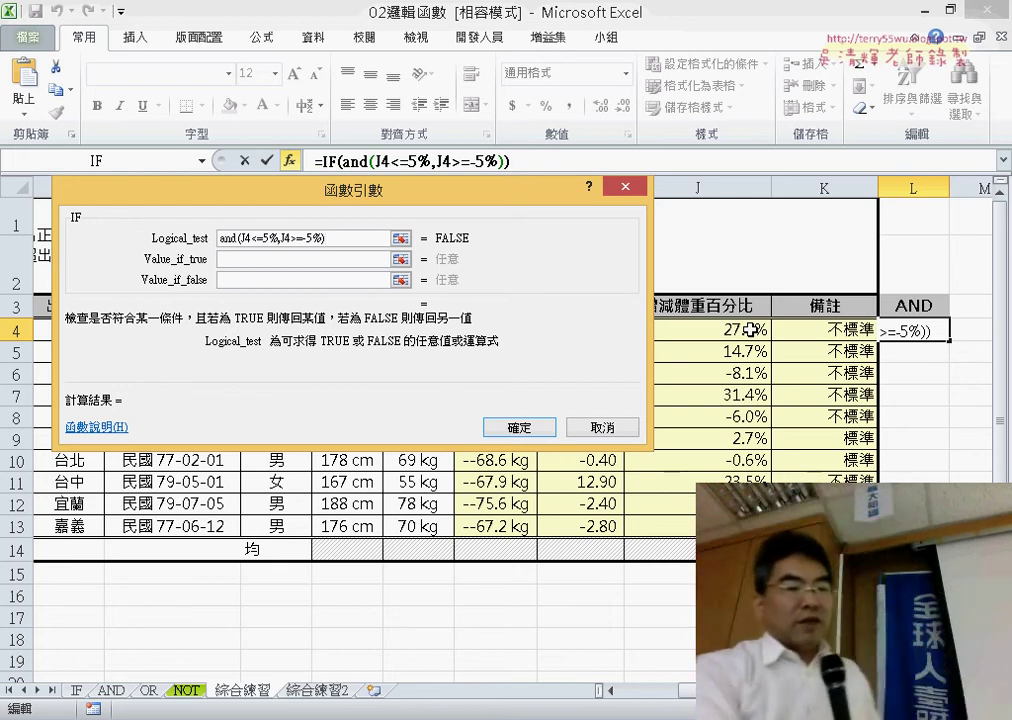
- Return 標準 when true and 不標準 when false, and confirm the L4 formula
key(Tab)
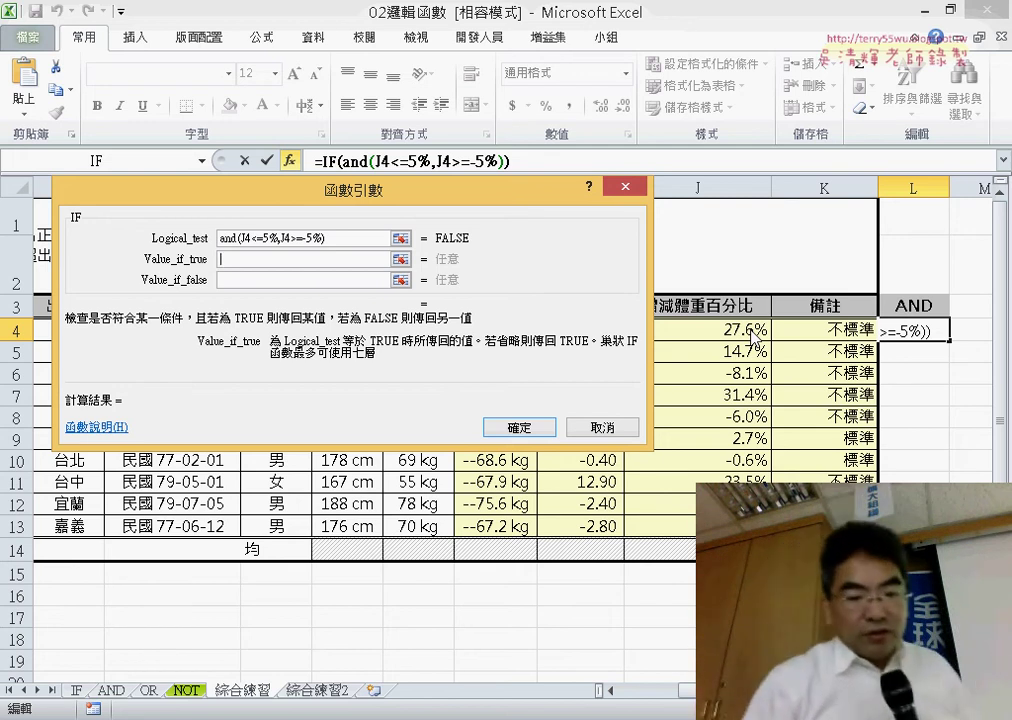
text(ㄉ)
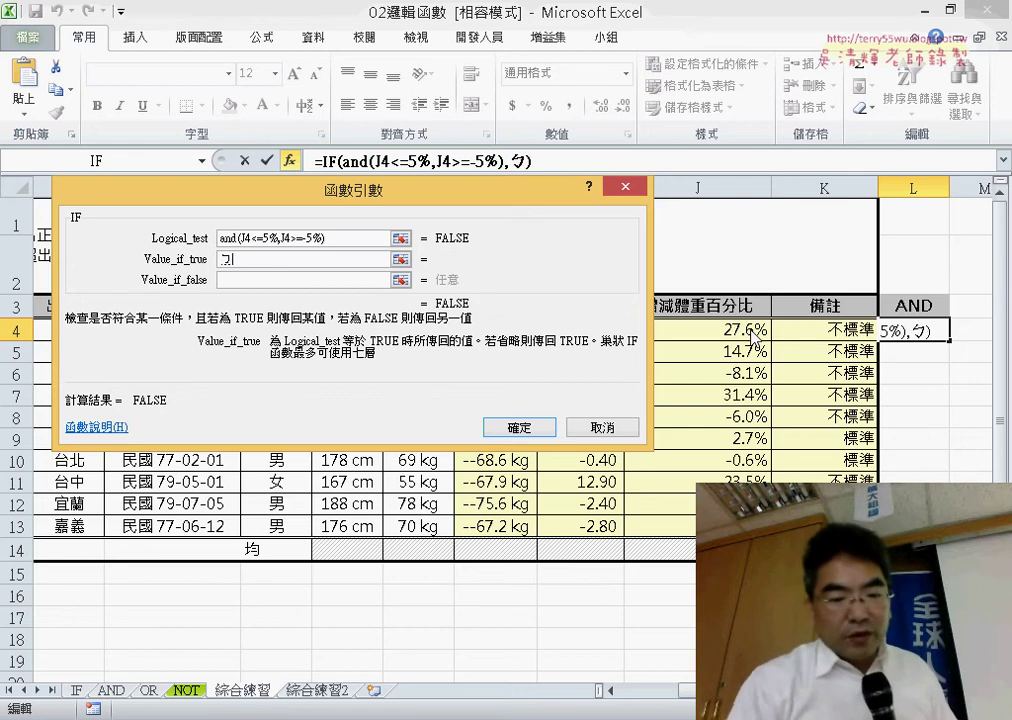
text(ㄧㄠ)
key(space)
text(ㄓ)
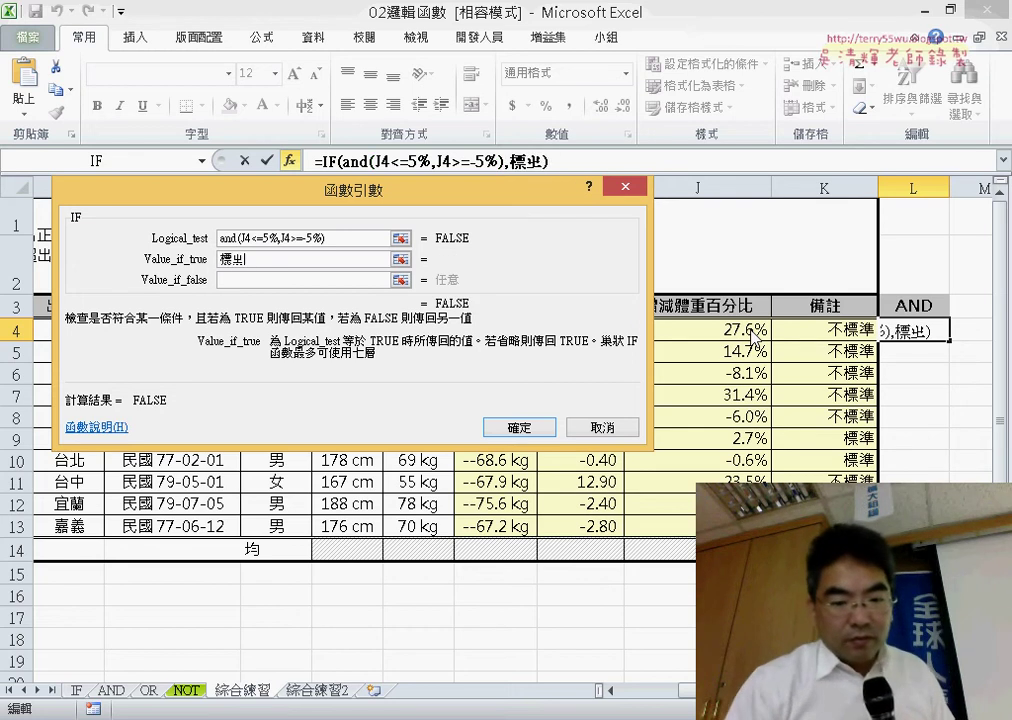
text(ㄨㄣ3)
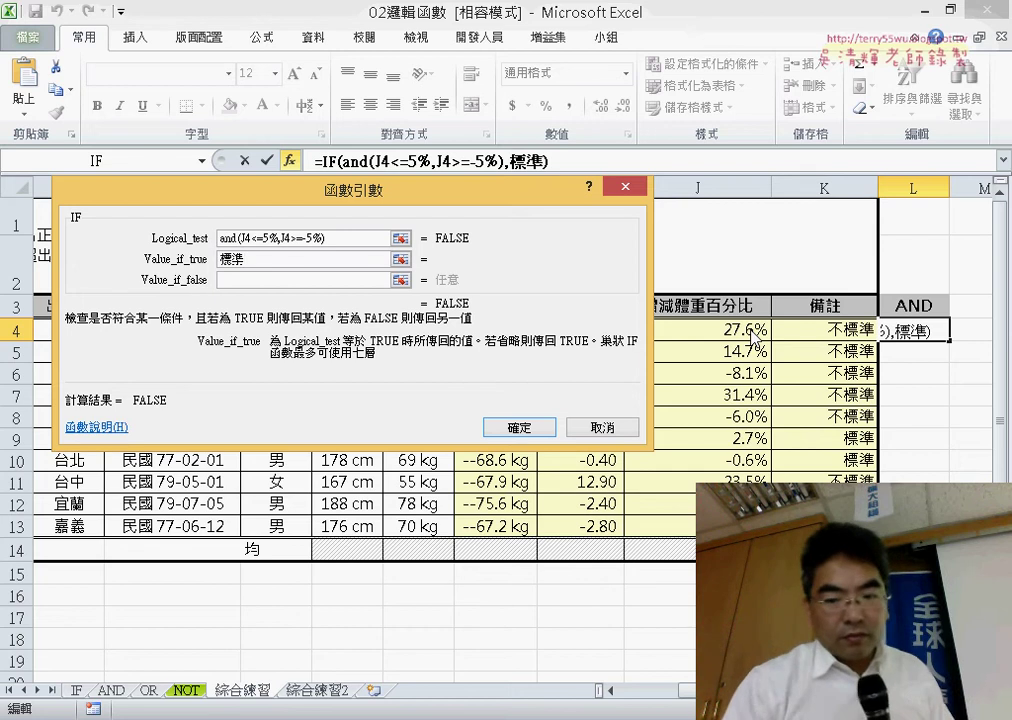
key(Tab)
text(ㄅ)
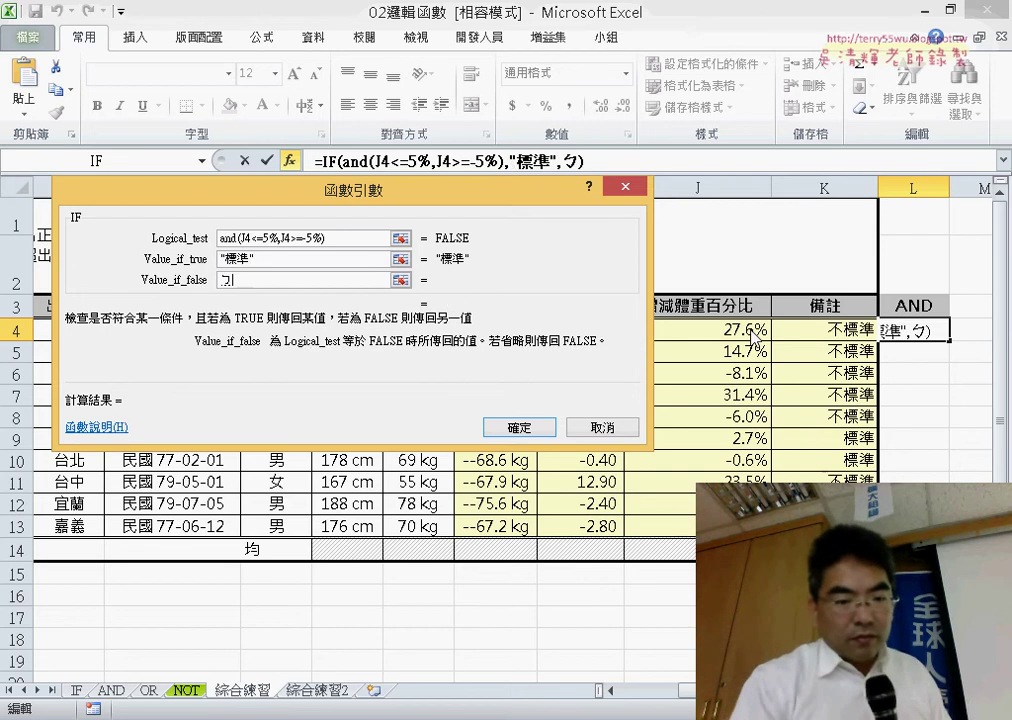
text(ㄨ4)
text(ㄅㄧ)
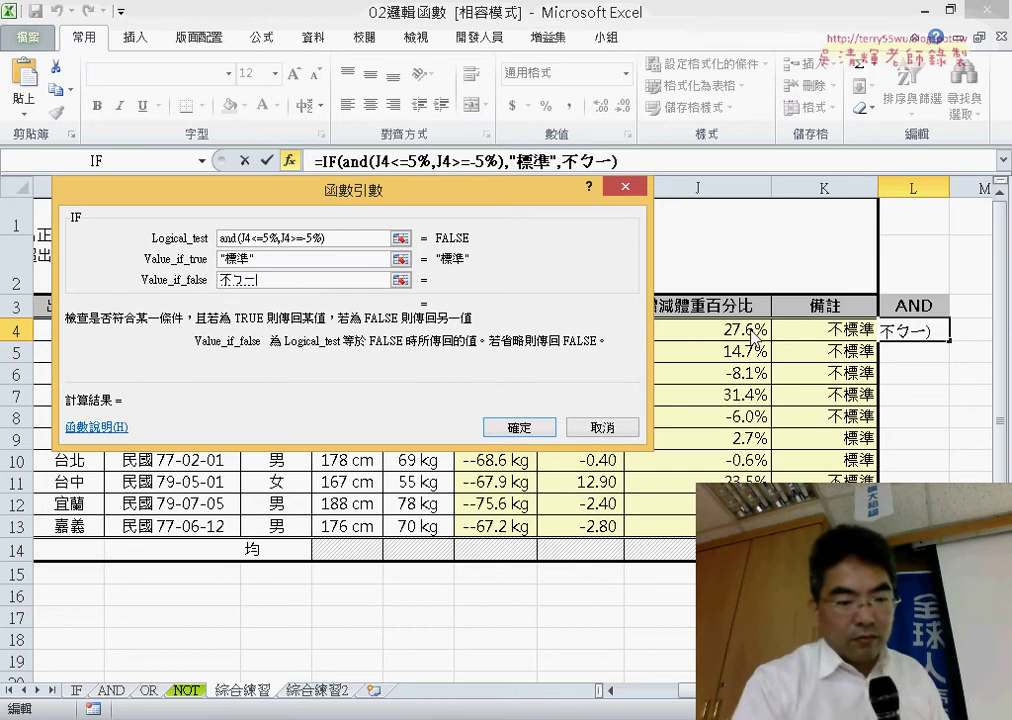
text(ㄠ)
key(space)
text(ㄓㄨㄣ)
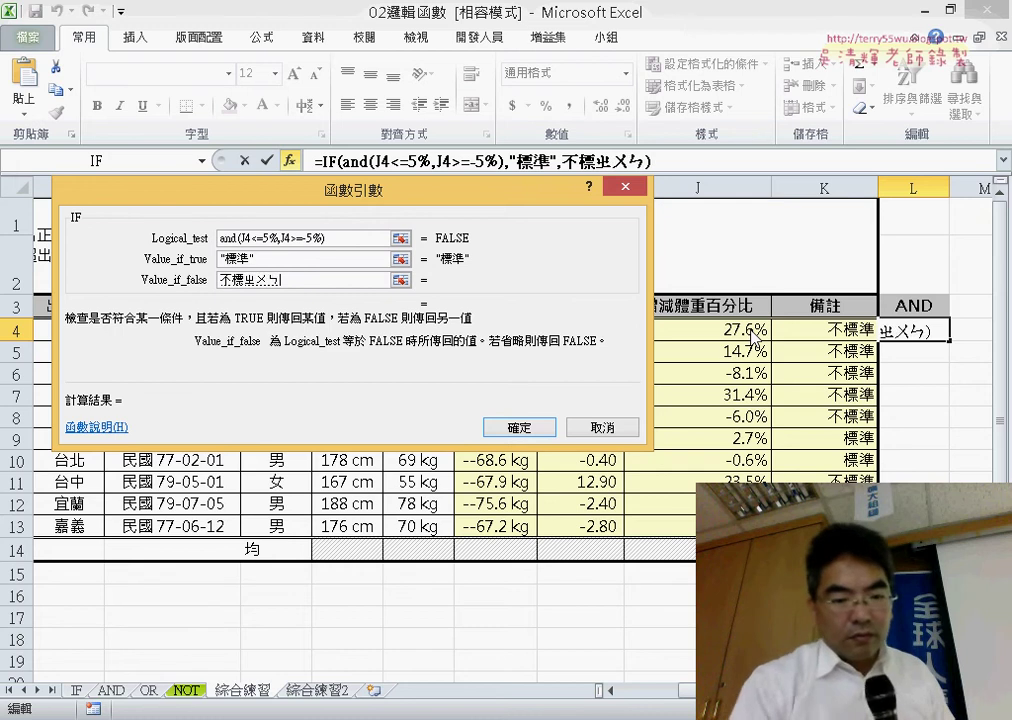
text(3)
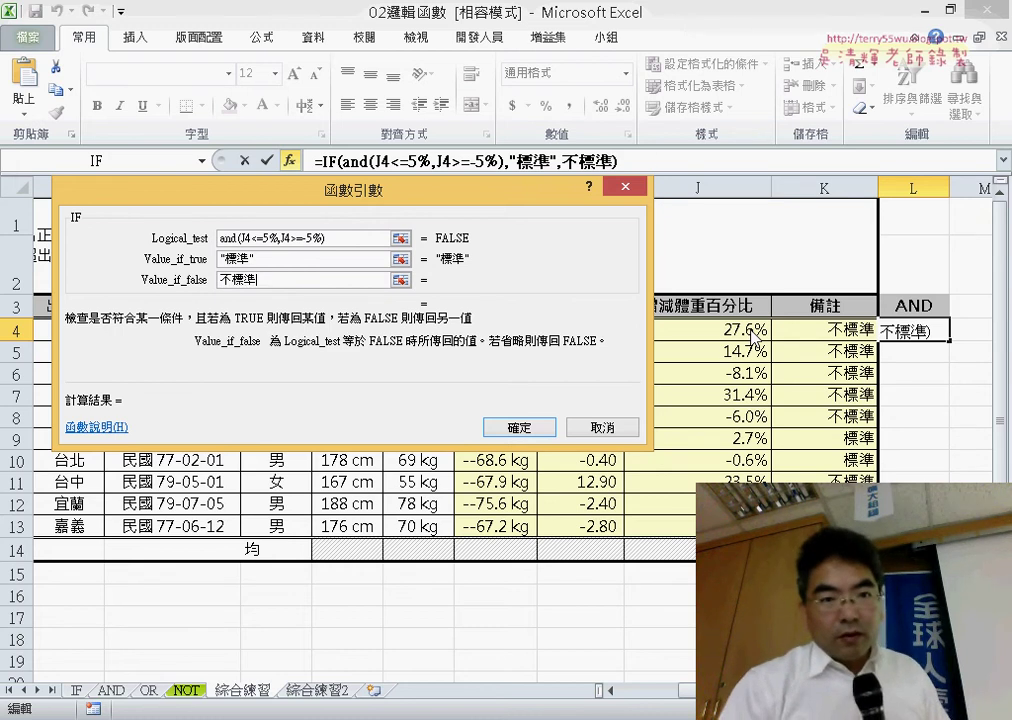
click(345, 261)
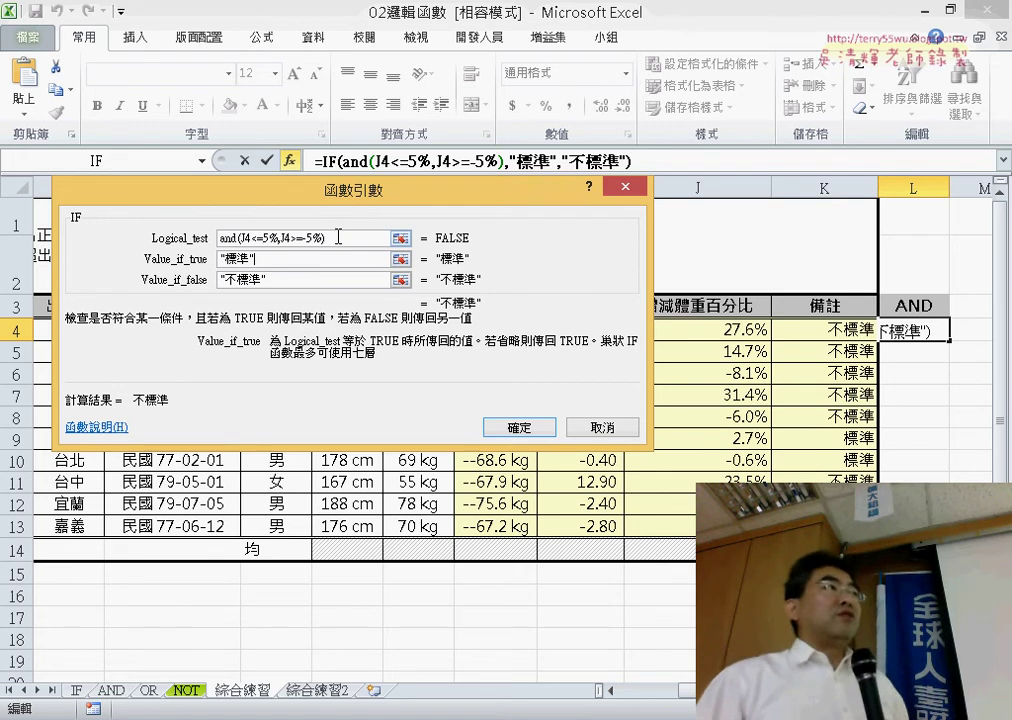
click(520, 426)
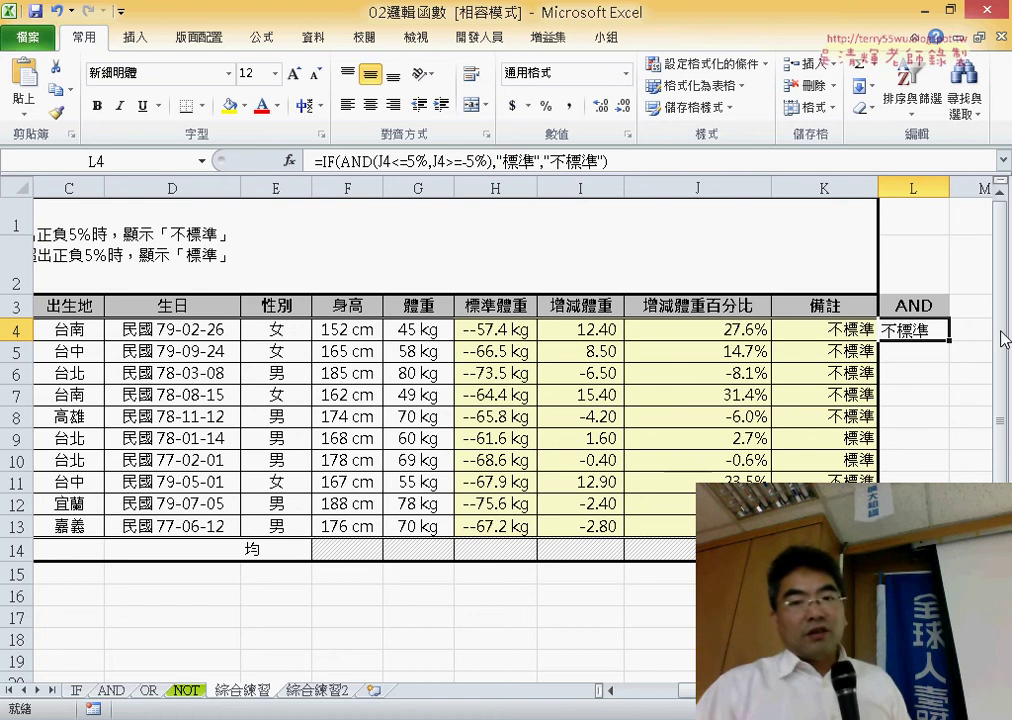
- Fill the AND formula down to L13, compare K4 with L4, and switch to PowerPoint
drag(951, 344, 912, 526)
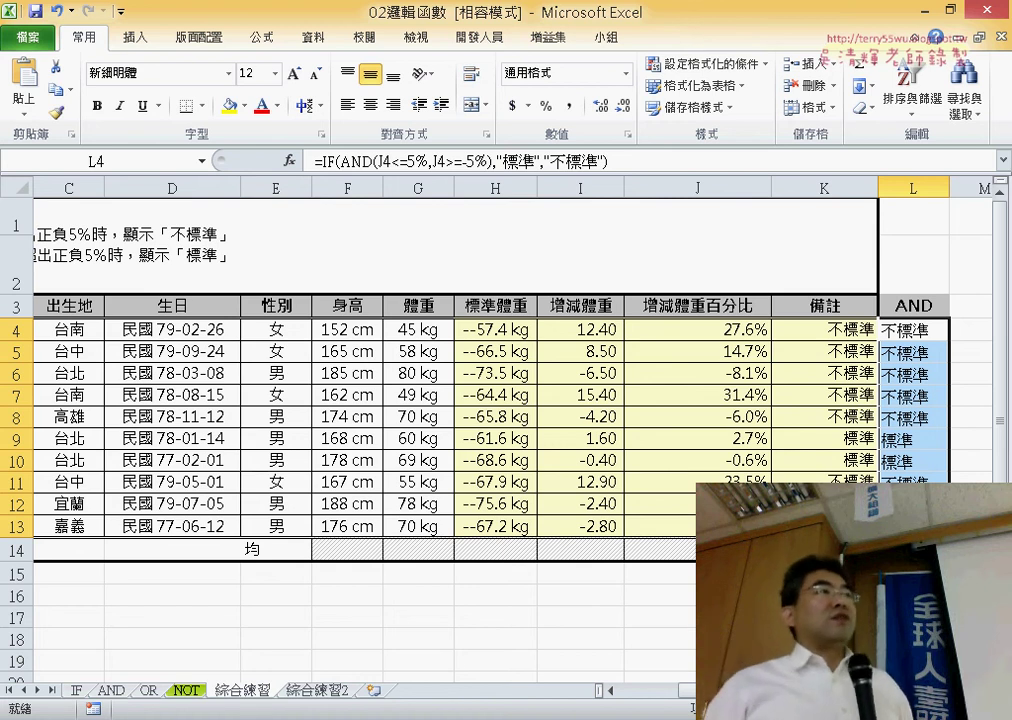
click(844, 331)
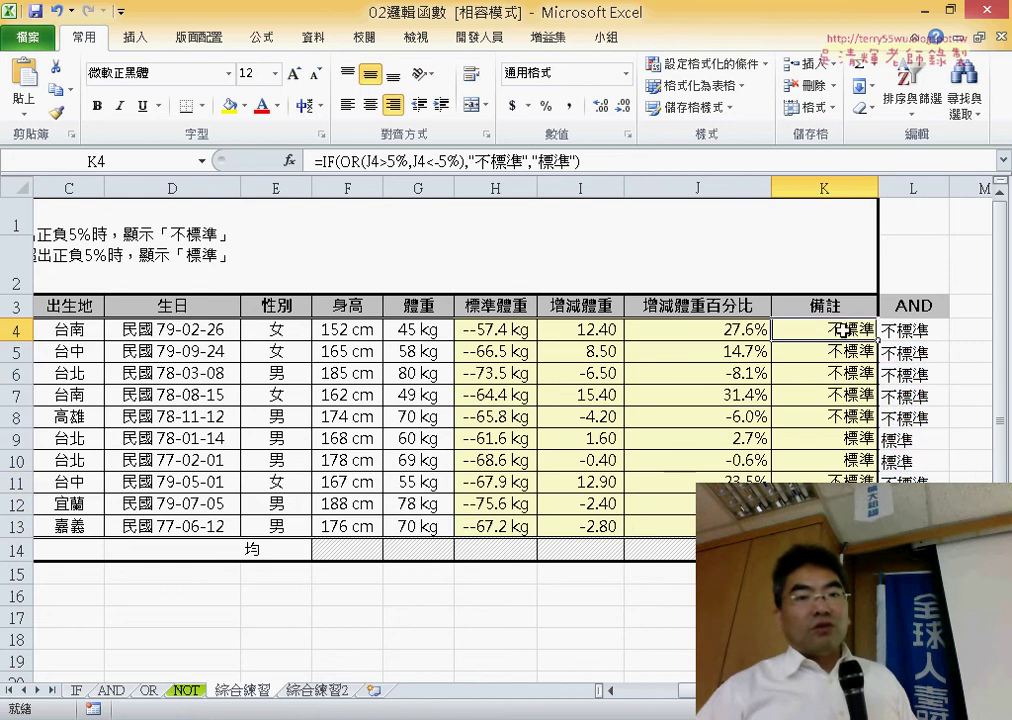
click(920, 338)
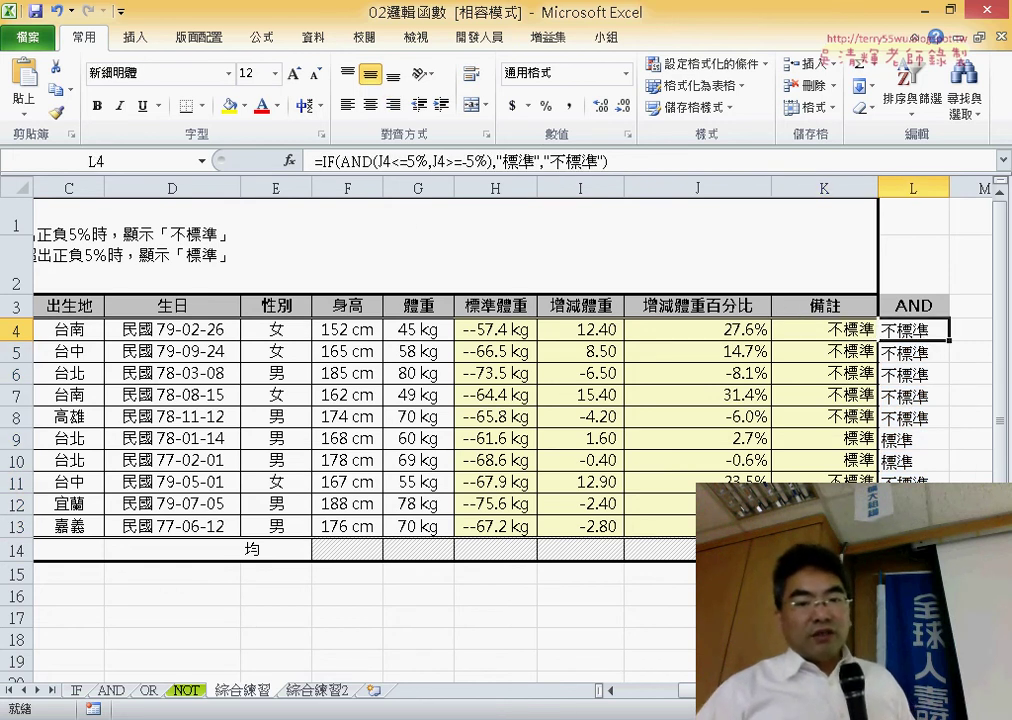
key(alt+Tab)
- Scroll through slides 23–26 and settle on slide 24's nested IF grading example
scroll(630, 605, up, 2)
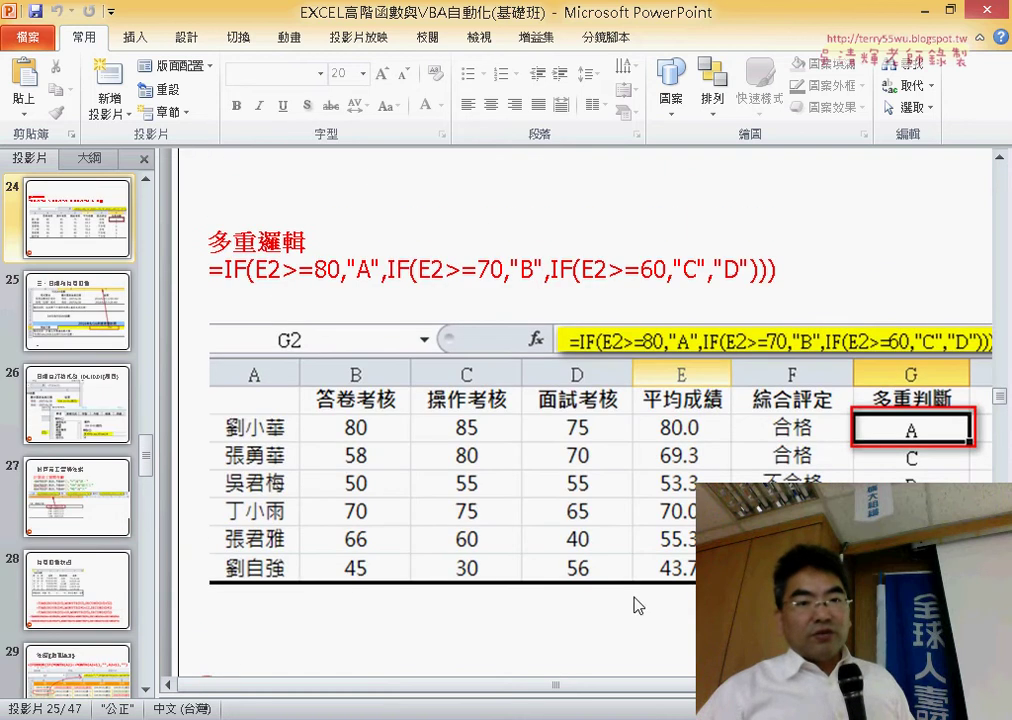
scroll(634, 600, down, 1)
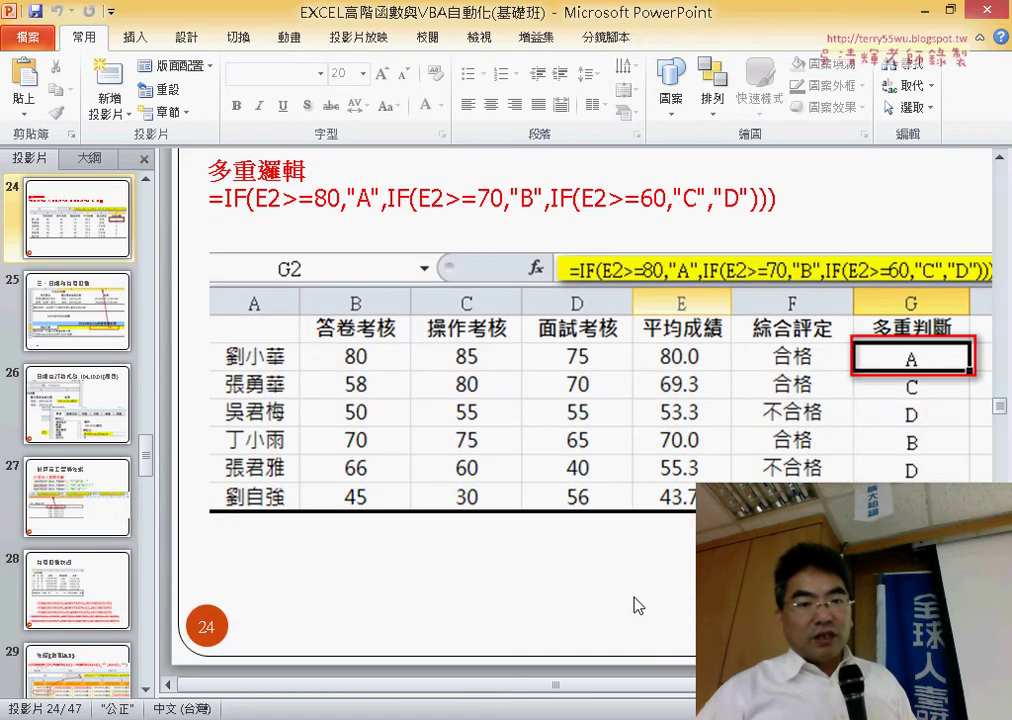
scroll(634, 600, down, 1)
scroll(634, 600, up, 1)
scroll(637, 603, up, 3)
scroll(637, 602, up, 1)
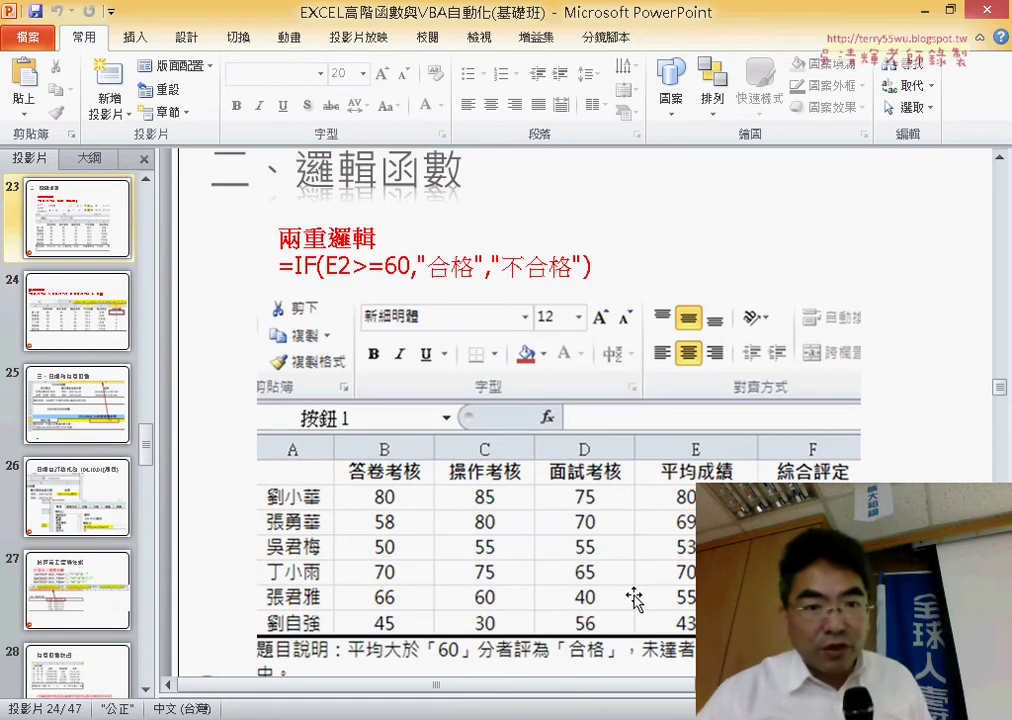
scroll(637, 602, down, 1)
scroll(637, 602, down, 3)
scroll(637, 602, down, 3)
scroll(637, 602, down, 1)
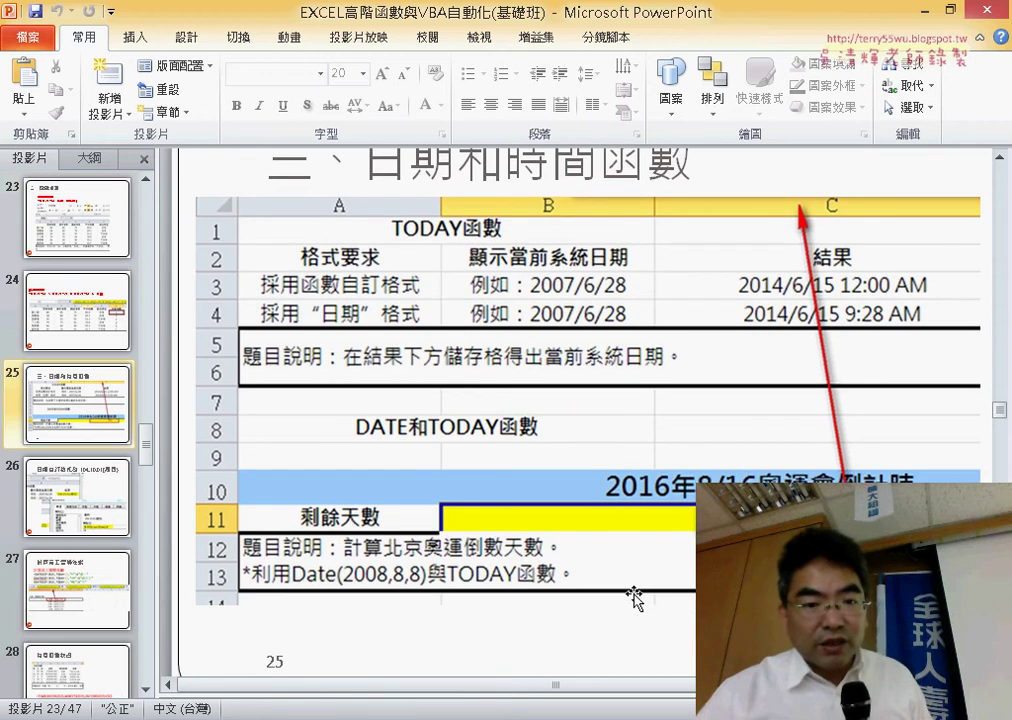
scroll(637, 602, down, 3)
scroll(634, 598, down, 1)
scroll(634, 597, down, 2)
scroll(635, 598, up, 2)
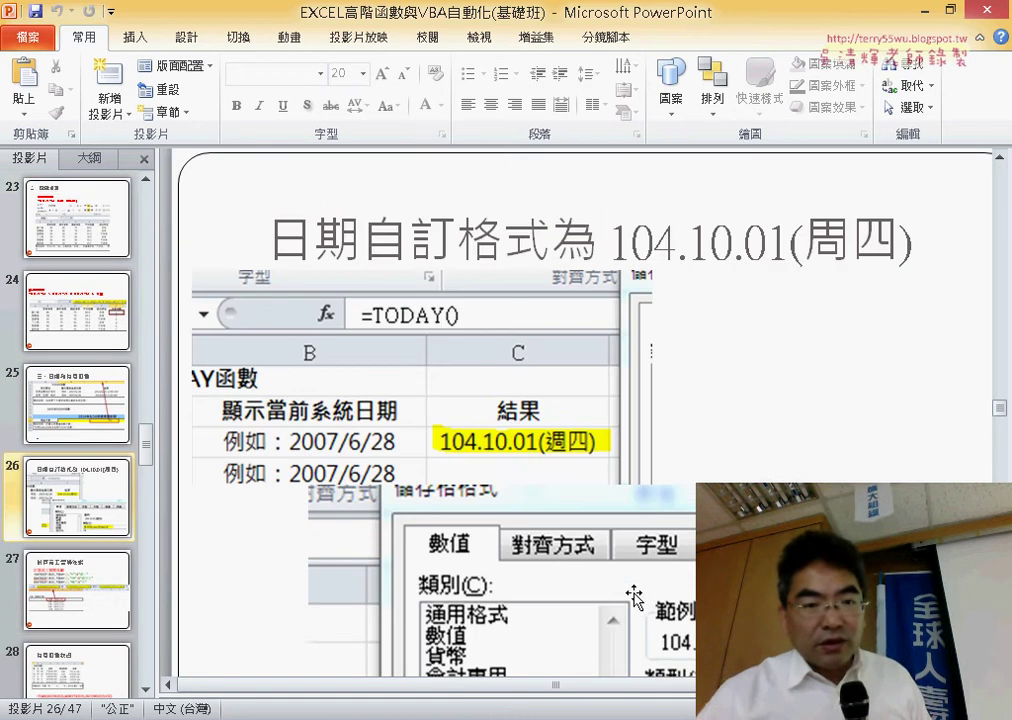
scroll(635, 598, up, 2)
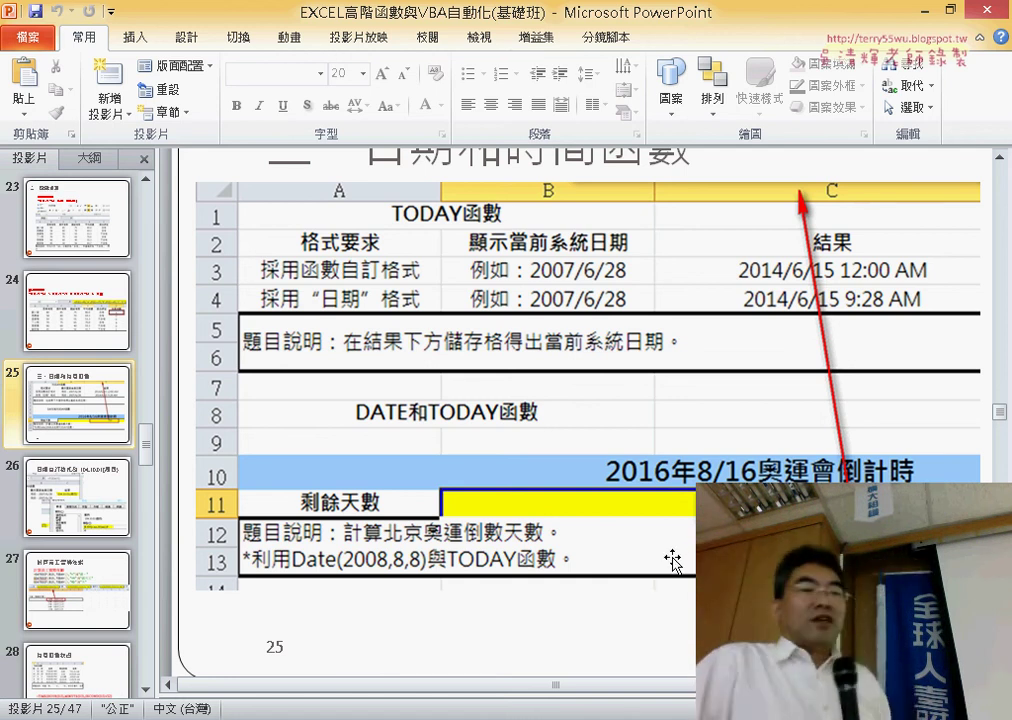
scroll(671, 557, up, 1)
scroll(690, 545, up, 1)
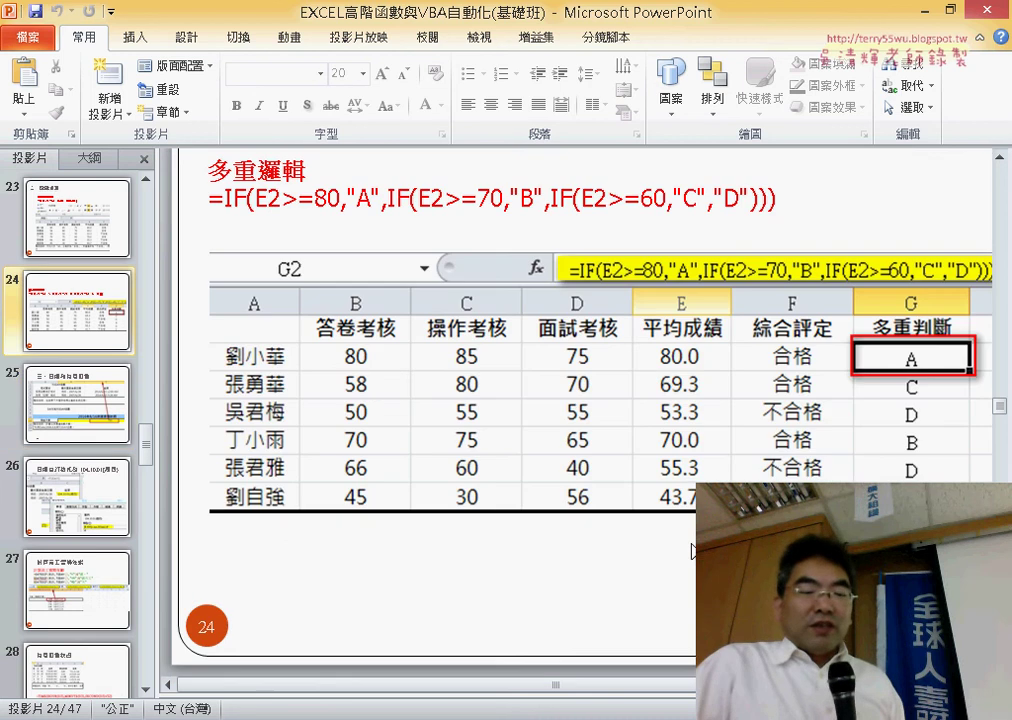
- Back in Excel, review the OR formula in K5, then bring up the _雲端白板畫面 Drive folder
key(alt+Tab)
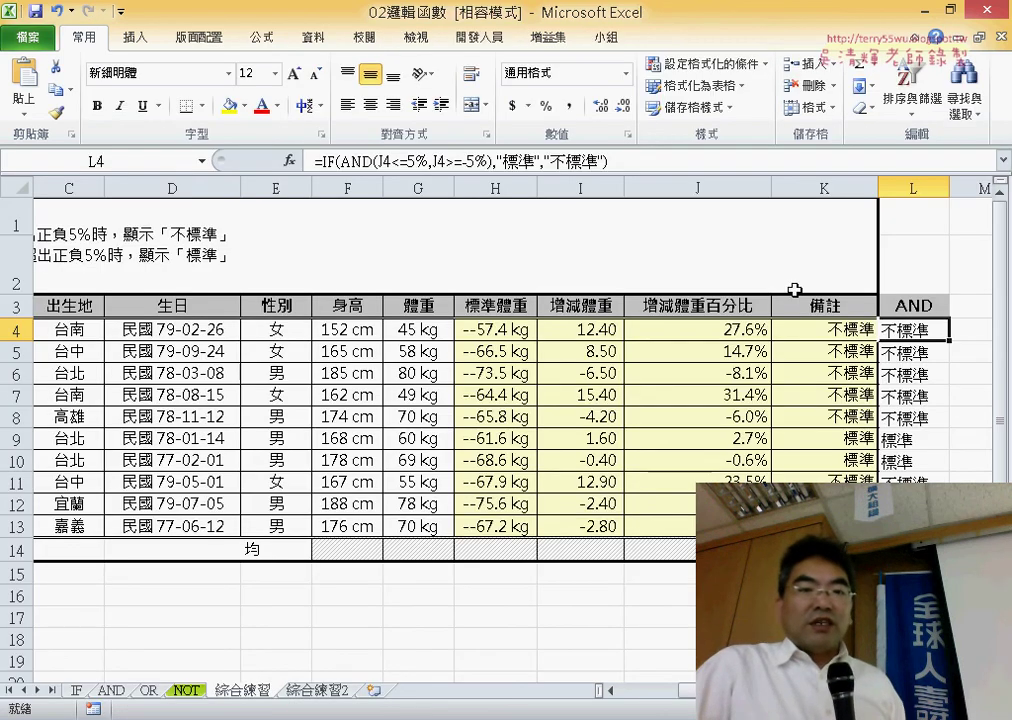
click(849, 356)
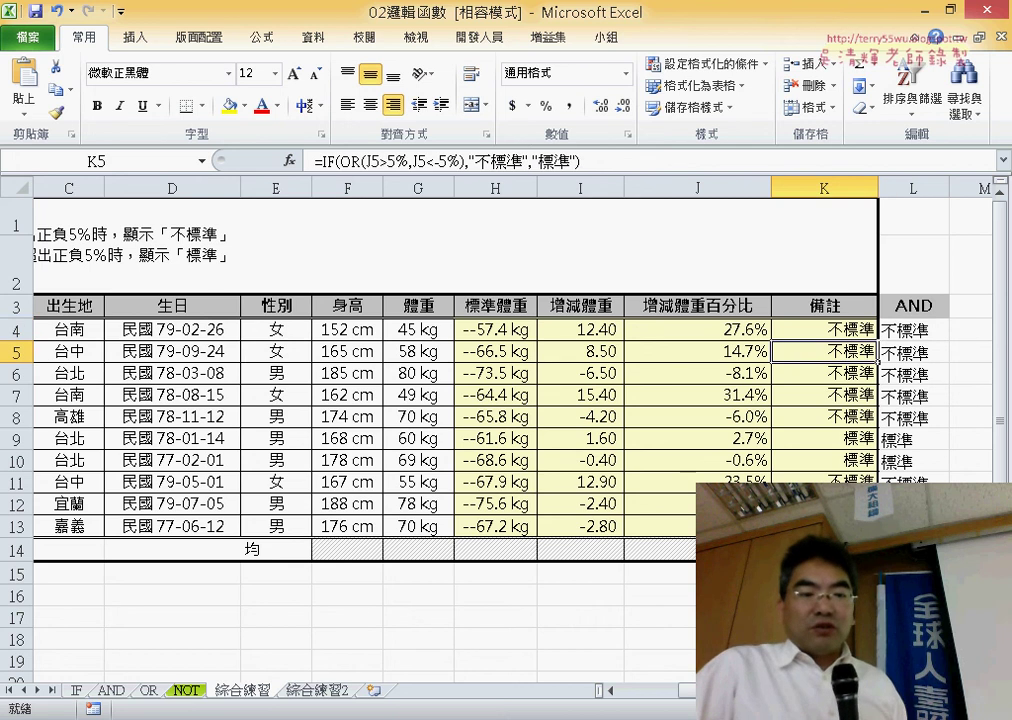
mouse_move(205, 712)
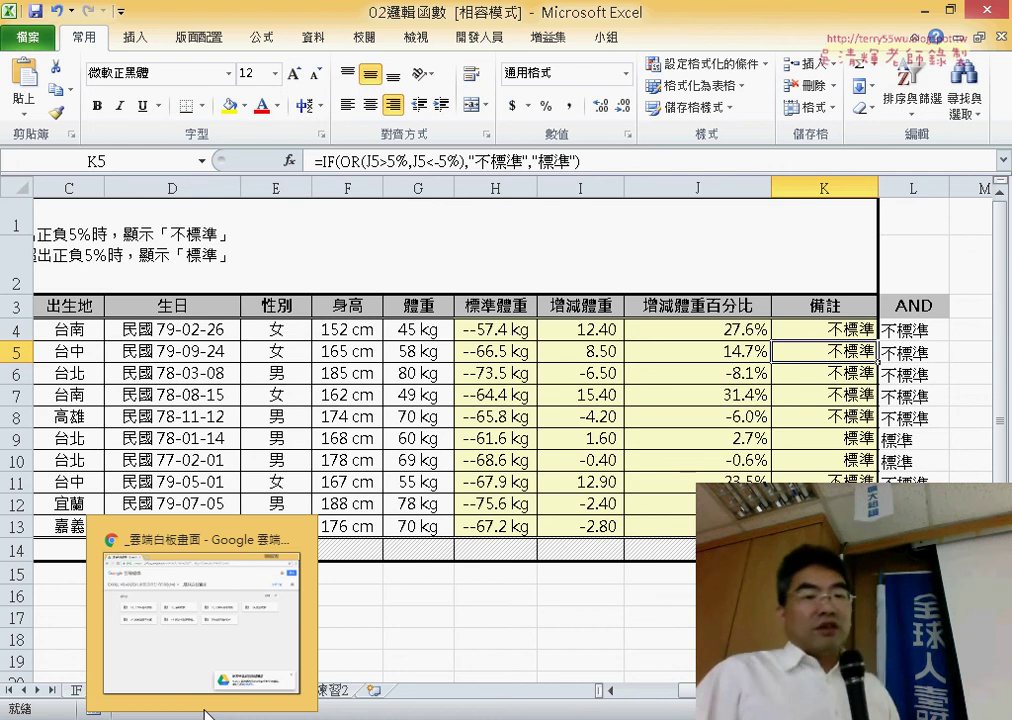
click(233, 622)
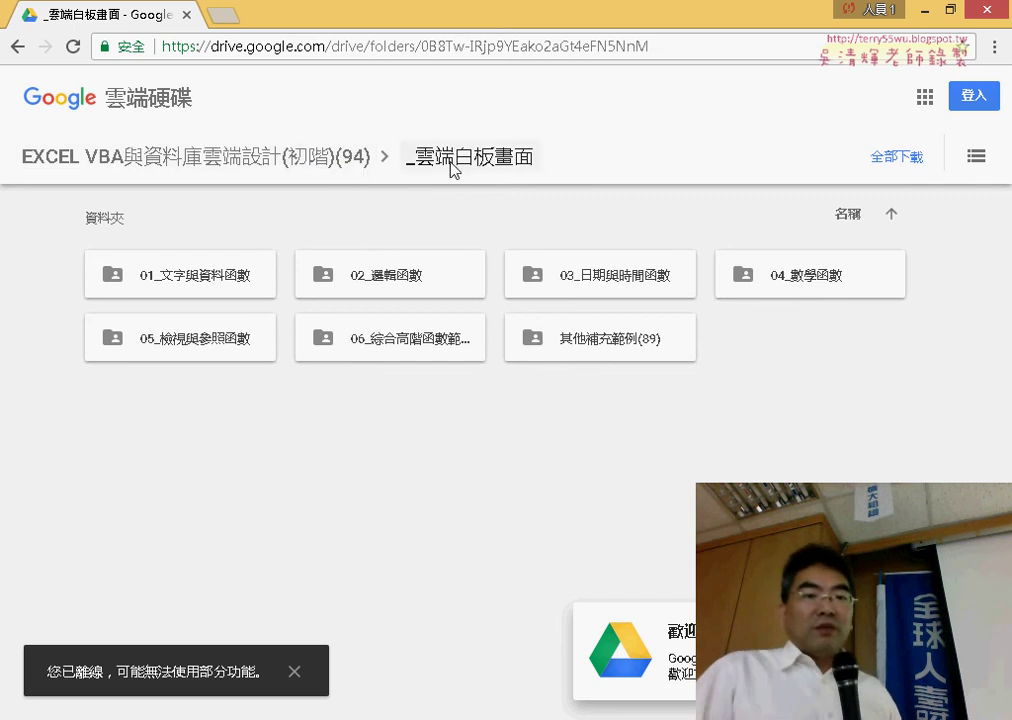
- Open the 02_邏輯函數 folder and its 程式碼.docx file in Google Docs
double_click(412, 283)
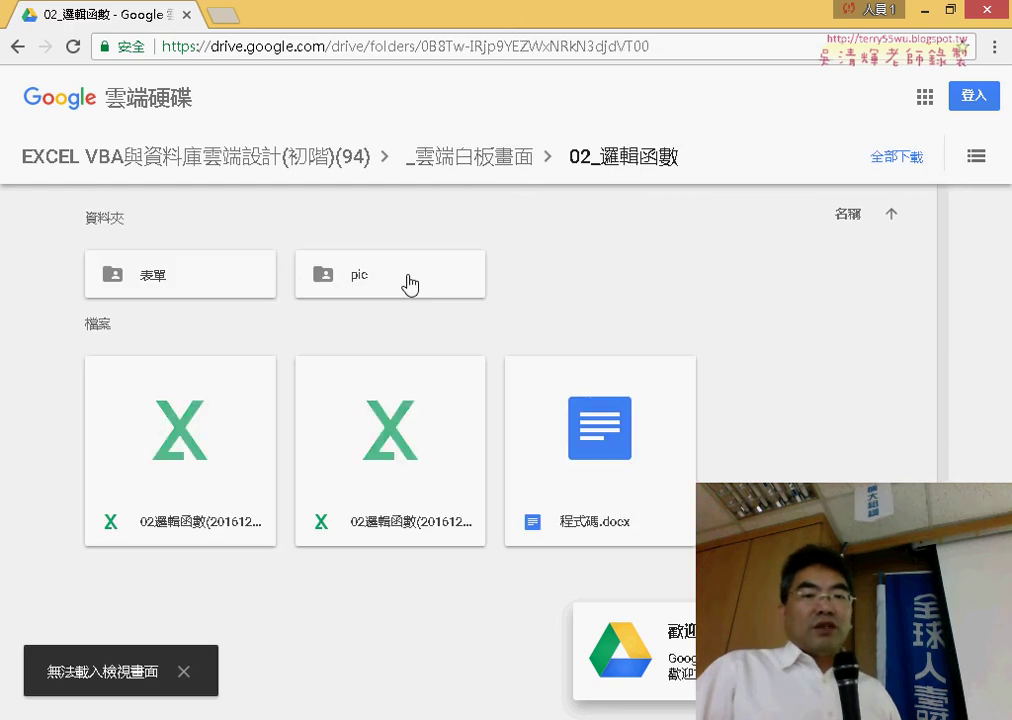
double_click(594, 461)
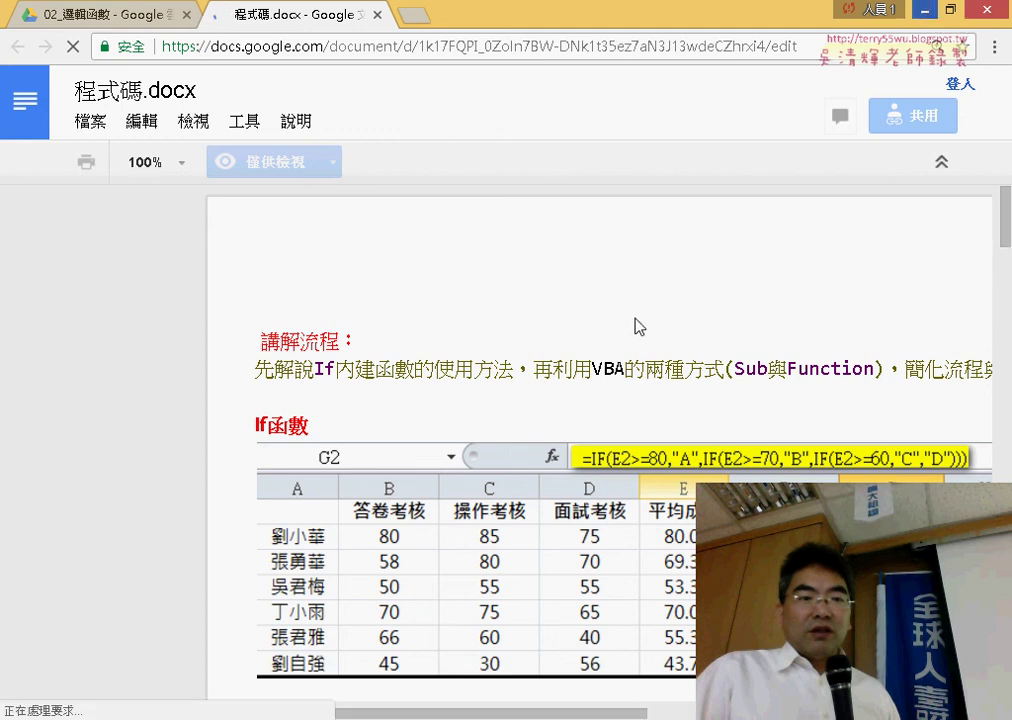
- Hide the outline and skim the VBA notes in 程式碼.docx, then check K4's OR formula in Excel
scroll(640, 320, down, 5)
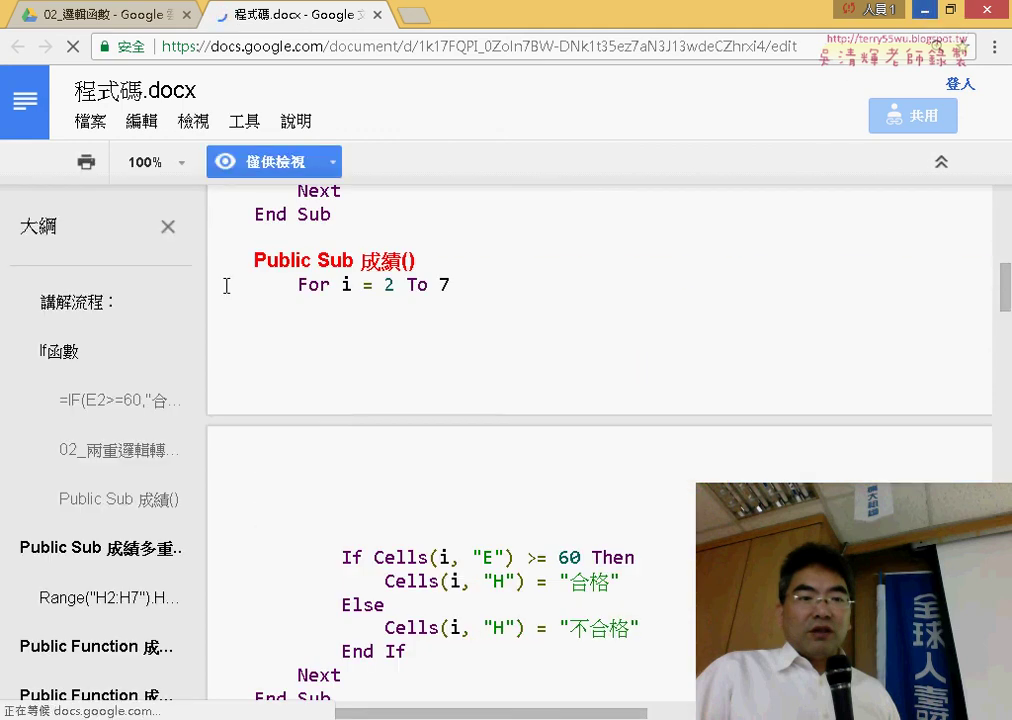
click(168, 227)
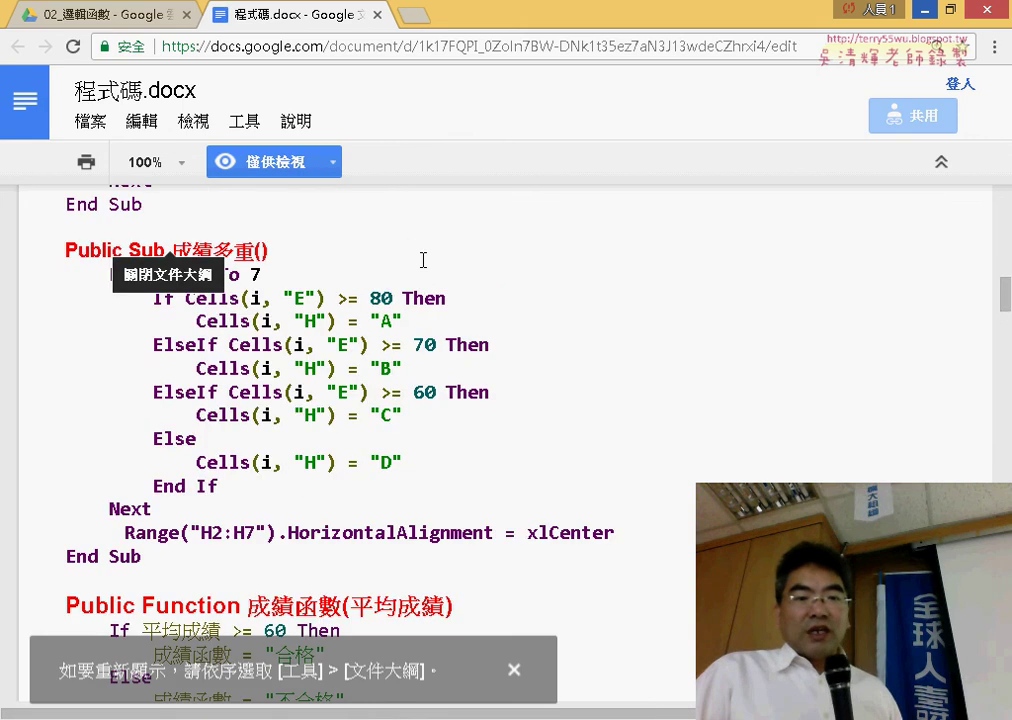
scroll(425, 262, down, 3)
scroll(430, 264, down, 3)
scroll(432, 262, down, 1)
scroll(435, 260, down, 2)
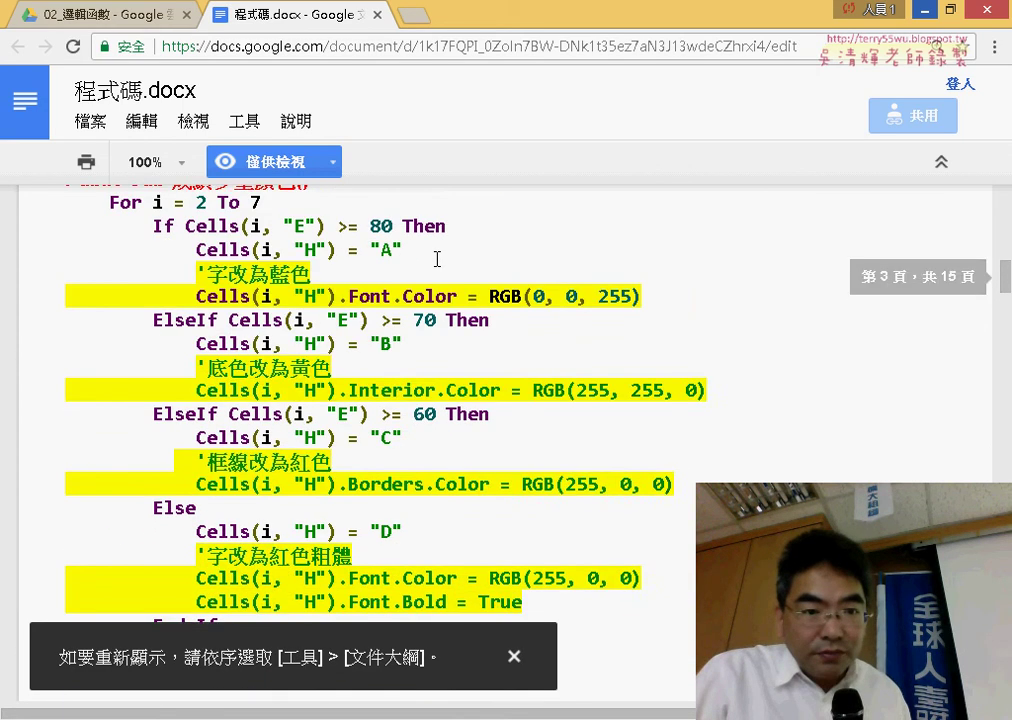
scroll(437, 259, down, 4)
scroll(437, 259, down, 2)
scroll(437, 259, down, 2)
scroll(437, 259, down, 4)
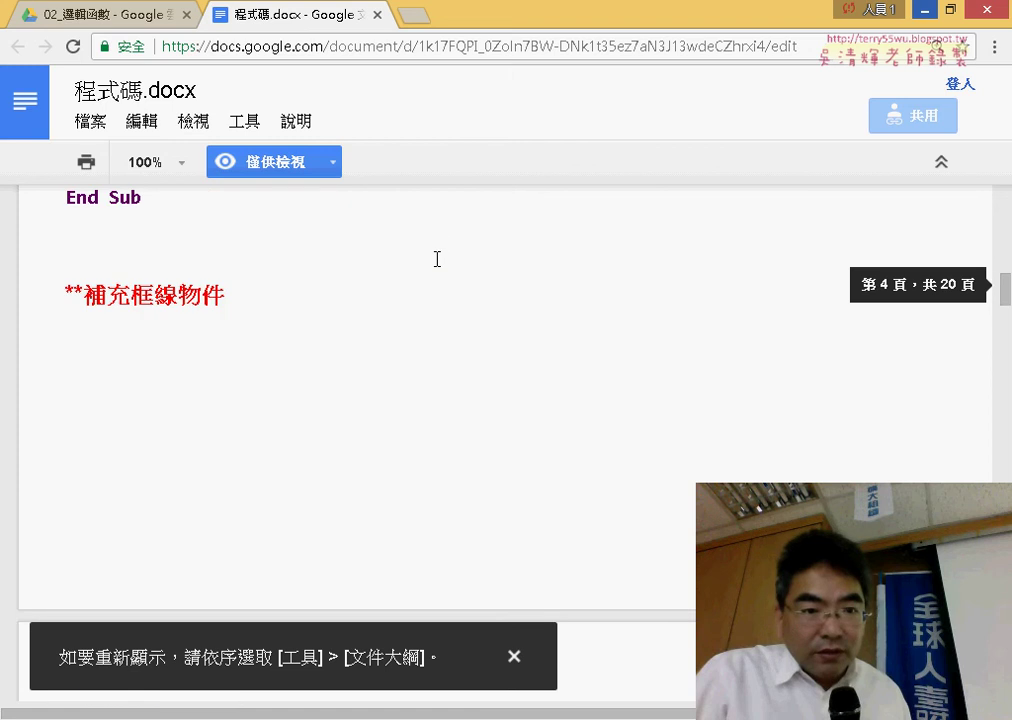
scroll(437, 259, down, 5)
scroll(437, 259, down, 4)
scroll(437, 259, down, 4)
scroll(437, 259, down, 2)
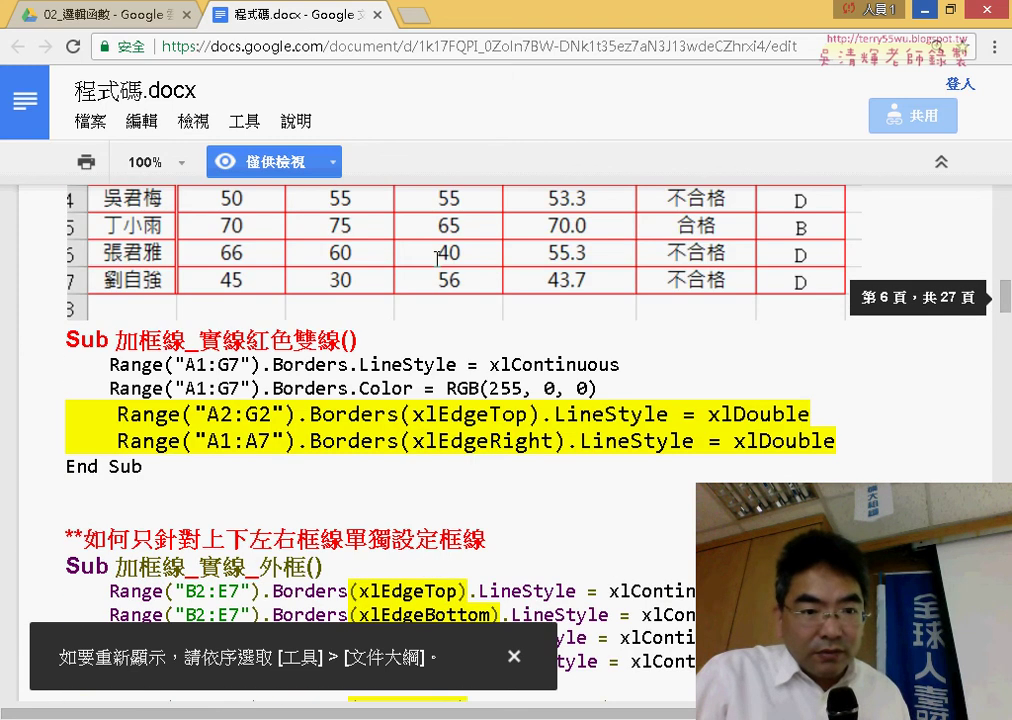
scroll(437, 259, down, 5)
scroll(437, 259, down, 3)
scroll(437, 259, down, 4)
scroll(437, 259, down, 5)
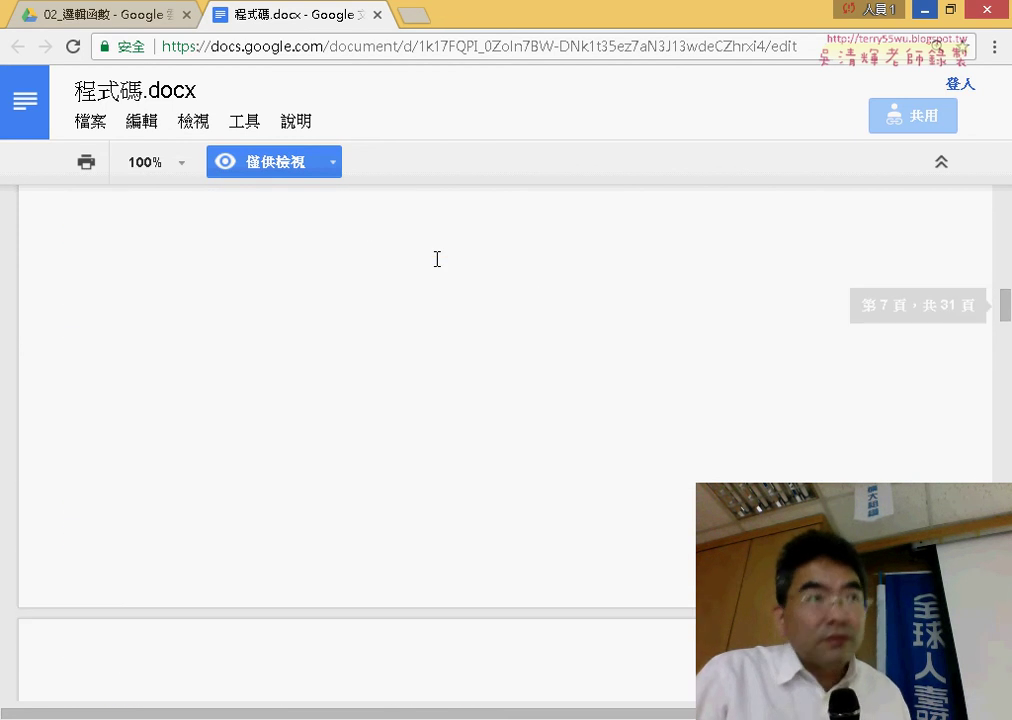
scroll(442, 253, down, 2)
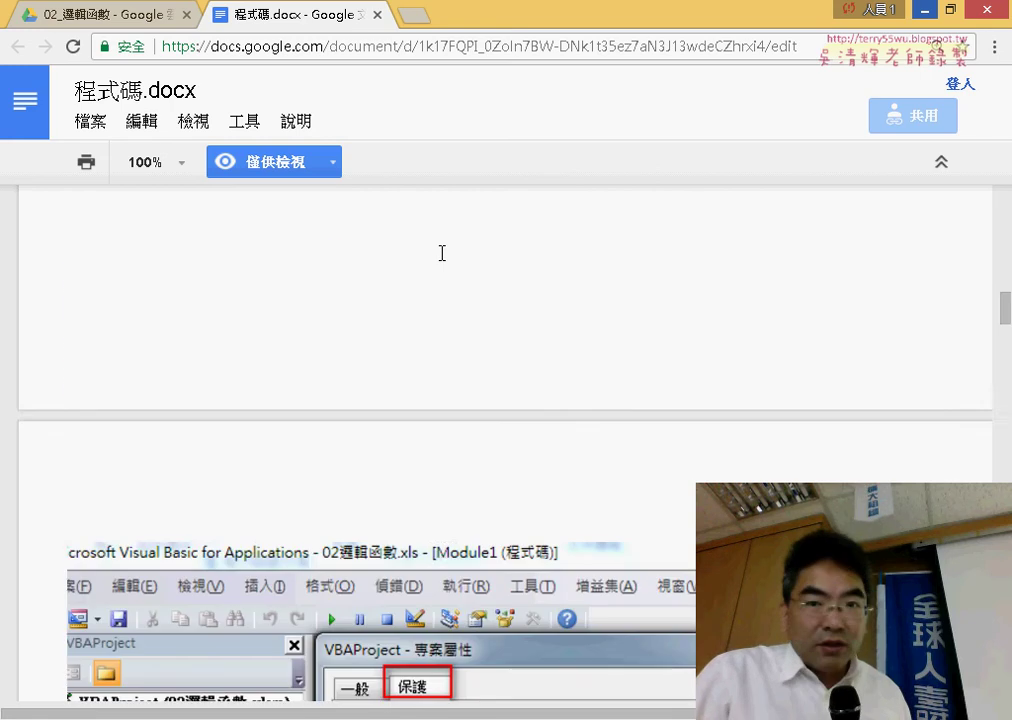
scroll(442, 253, down, 3)
scroll(442, 253, down, 3)
scroll(442, 253, down, 1)
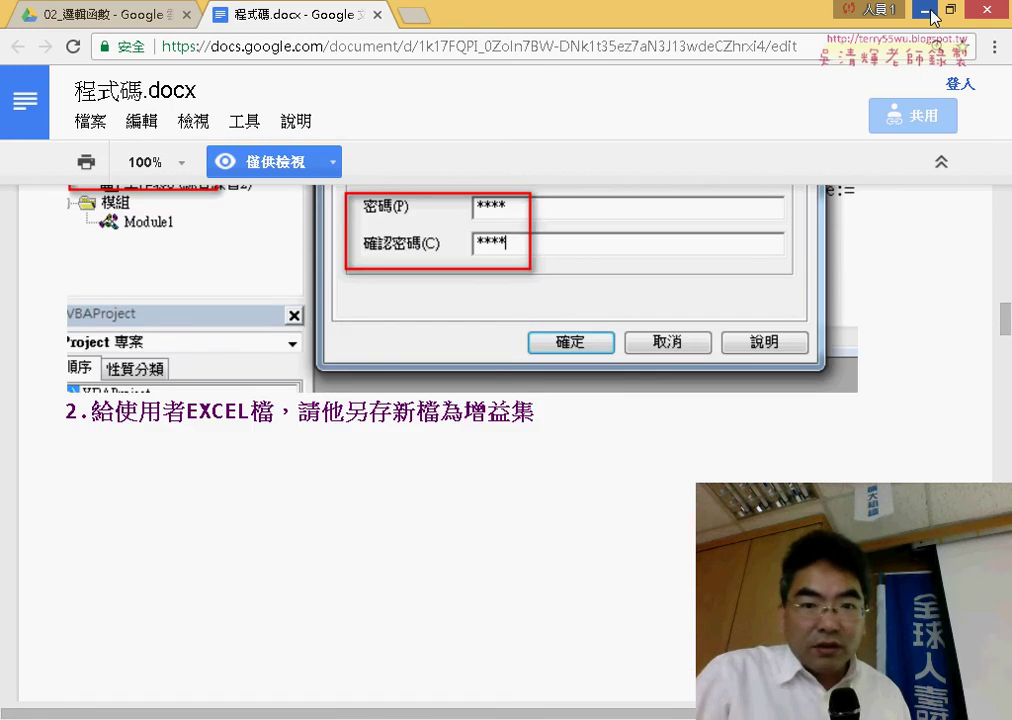
click(929, 12)
click(848, 329)
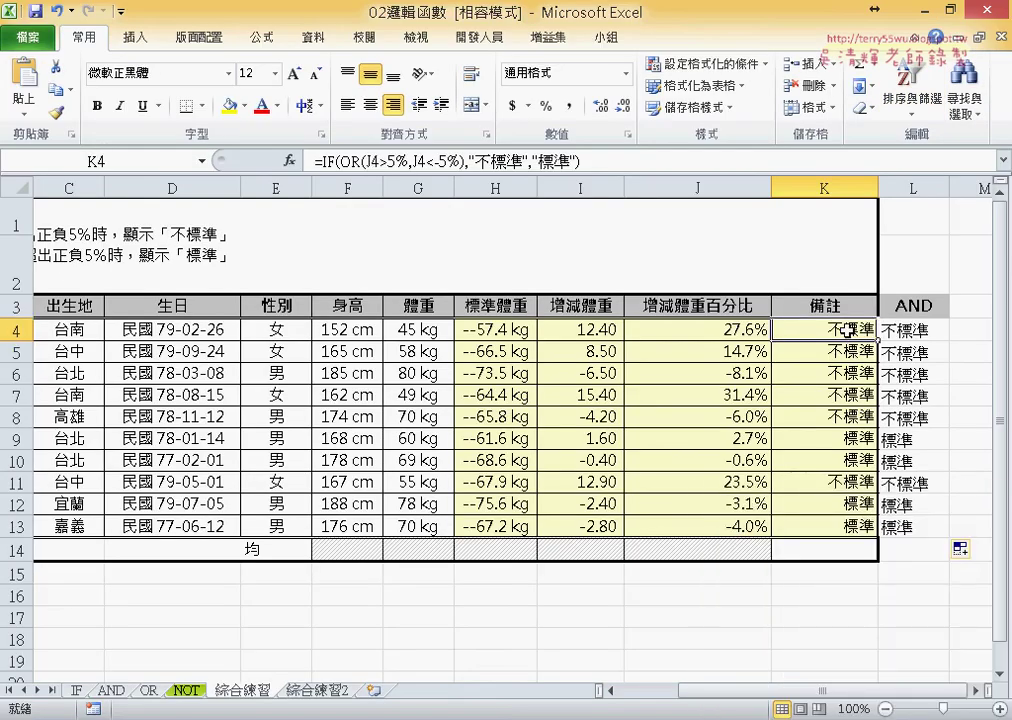